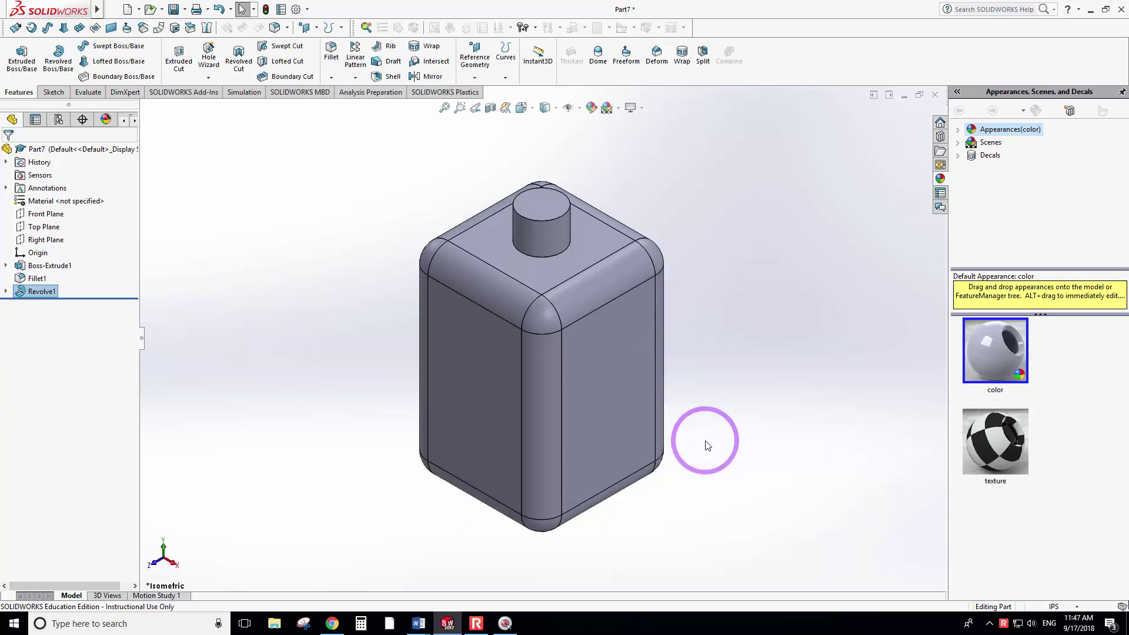
{"action": "middle_click_drag", "start_coordinate": [705, 447], "coordinate": [622, 394]}
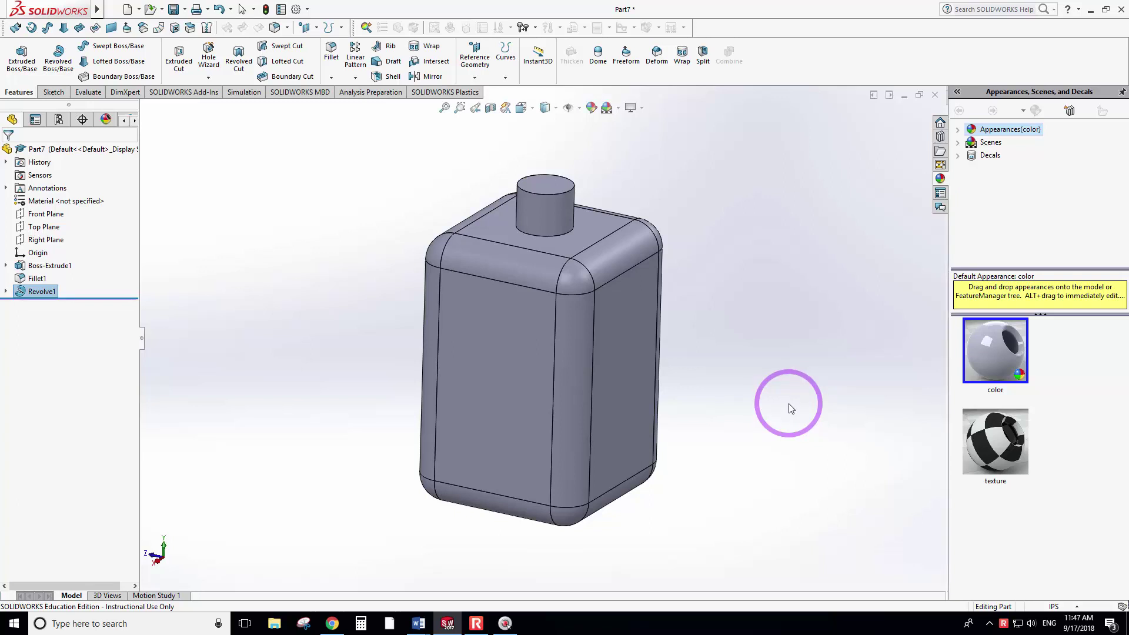
{"action": "middle_click_drag", "start_coordinate": [789, 404], "coordinate": [783, 402]}
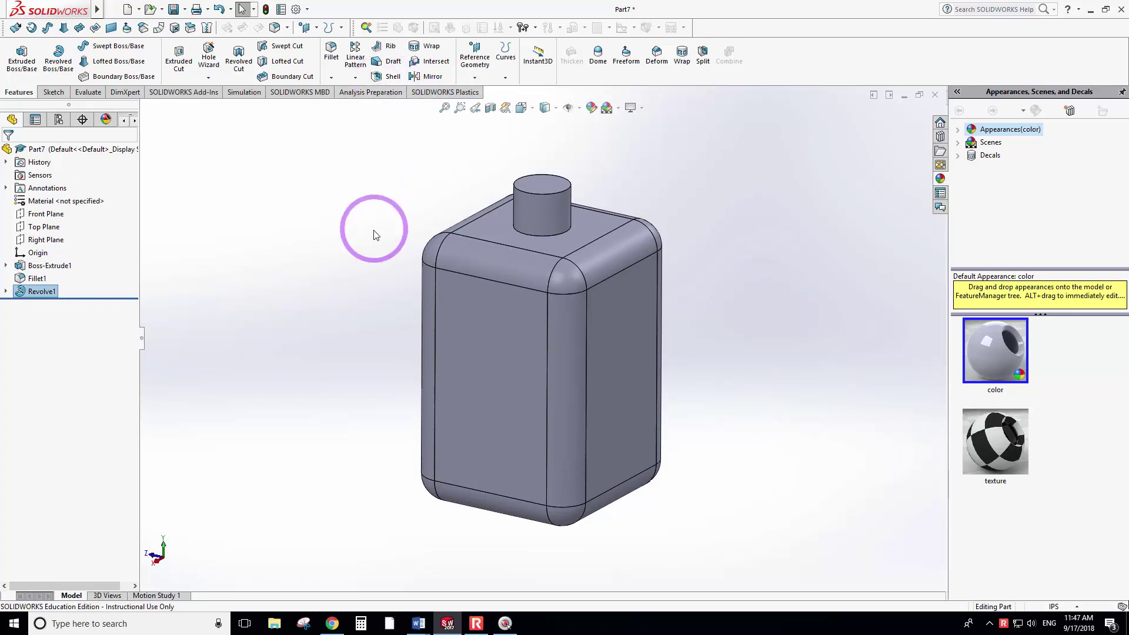
{"action": "middle_click_drag", "start_coordinate": [373, 235], "coordinate": [368, 290]}
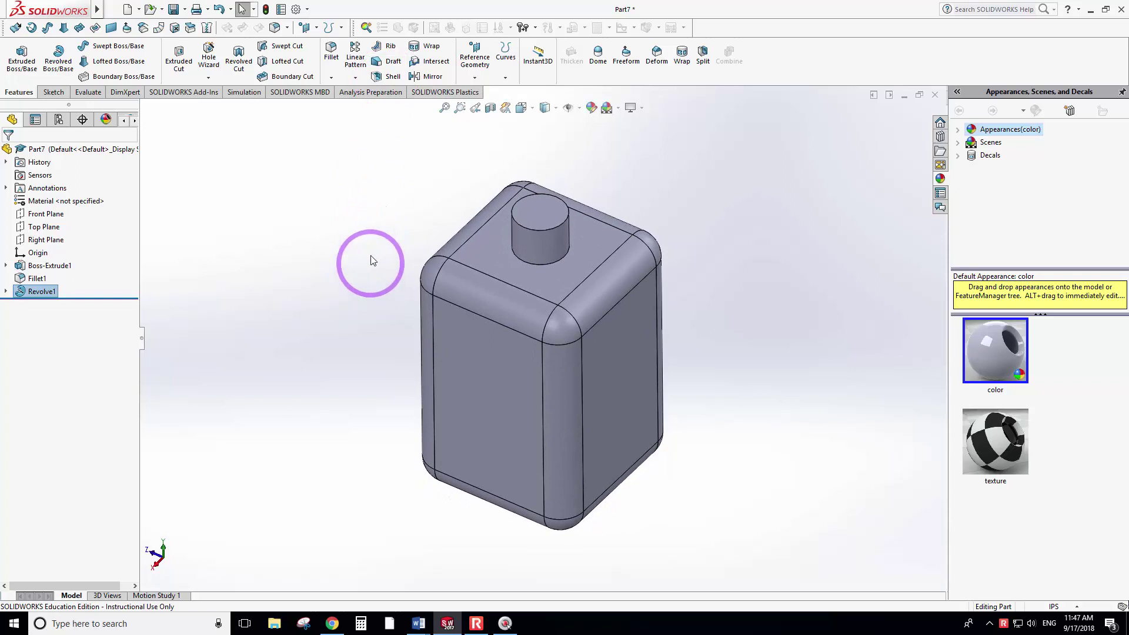
{"action": "left_click", "coordinate": [390, 76]}
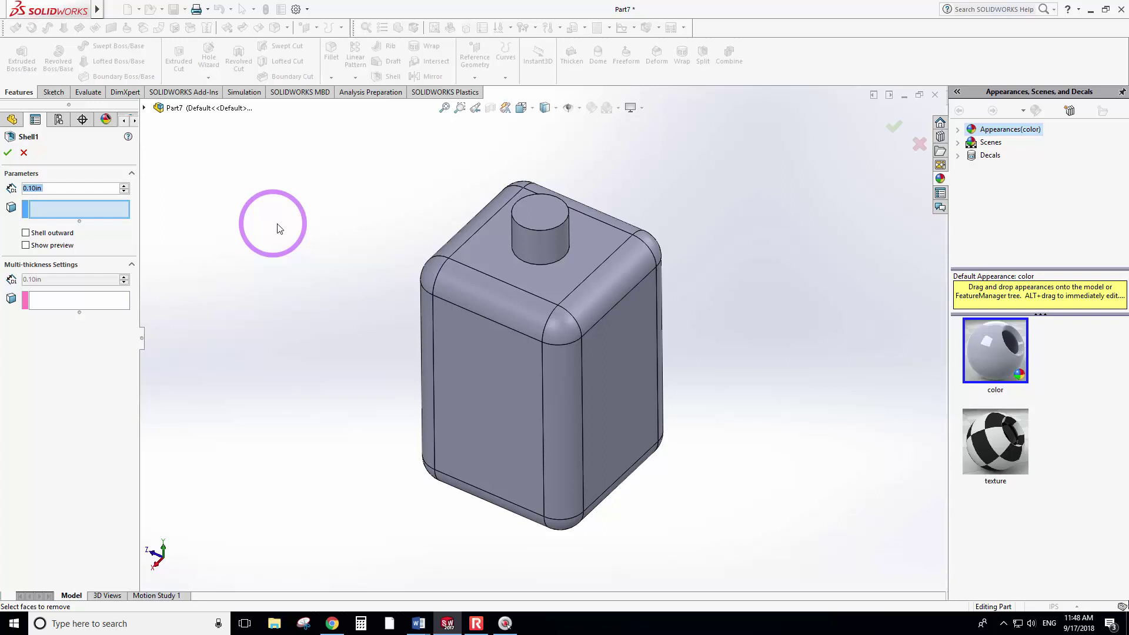
{"action": "left_click", "coordinate": [538, 212]}
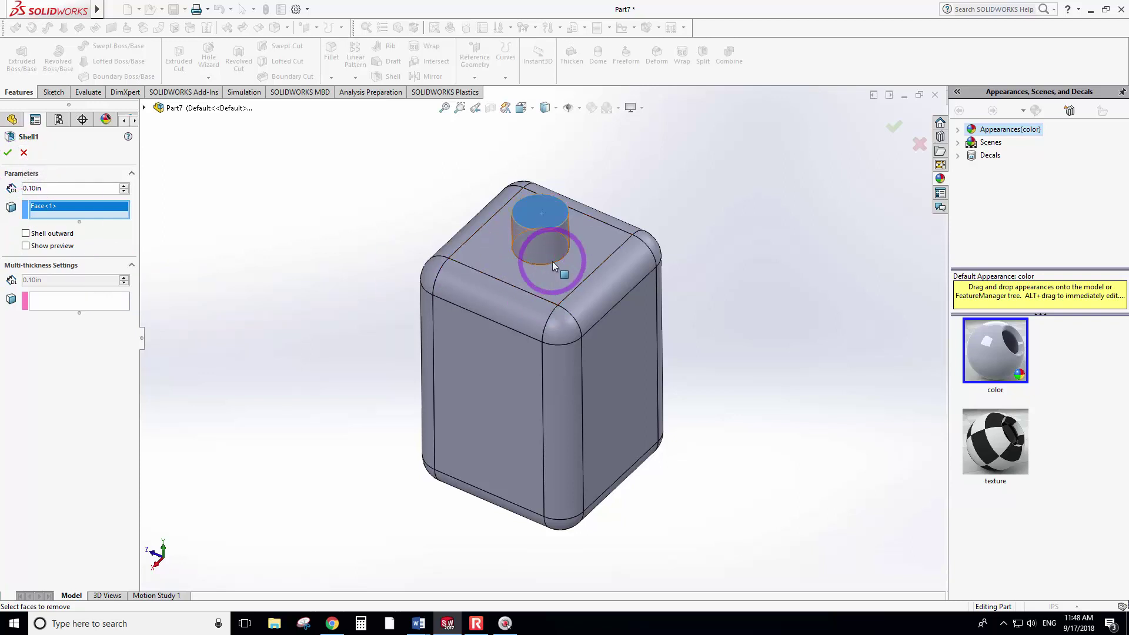
{"action": "left_click", "coordinate": [24, 154]}
Fillet the circular edge where the neck meets the bottle's top face with a symmetric 0.10 in radius.
{"action": "middle_click_drag", "start_coordinate": [571, 313], "coordinate": [552, 232]}
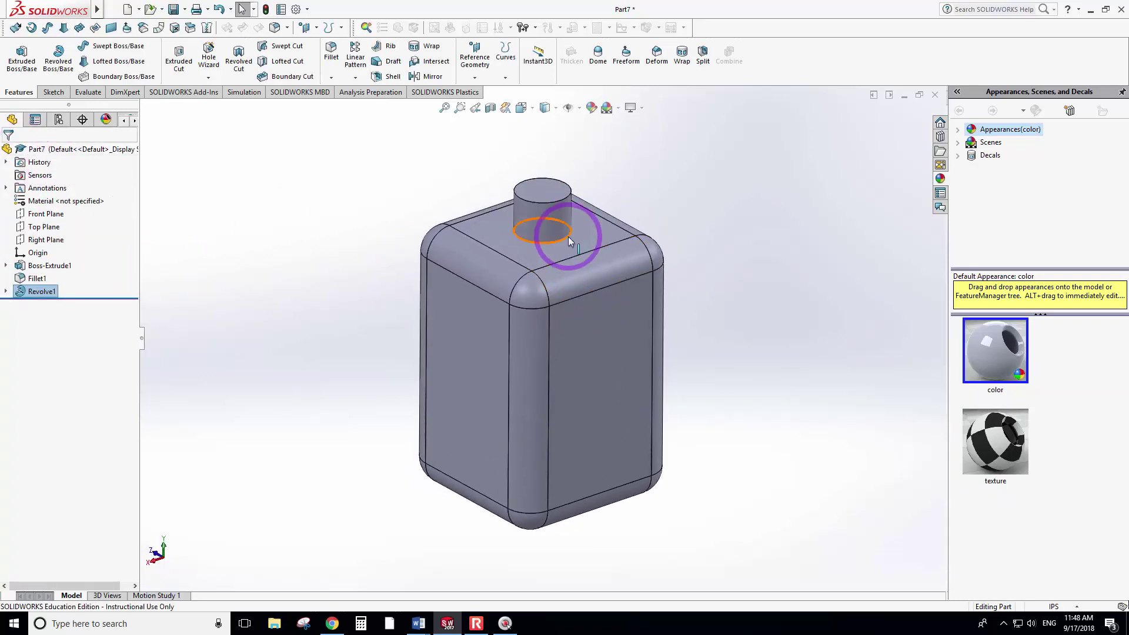
{"action": "left_click", "coordinate": [544, 242]}
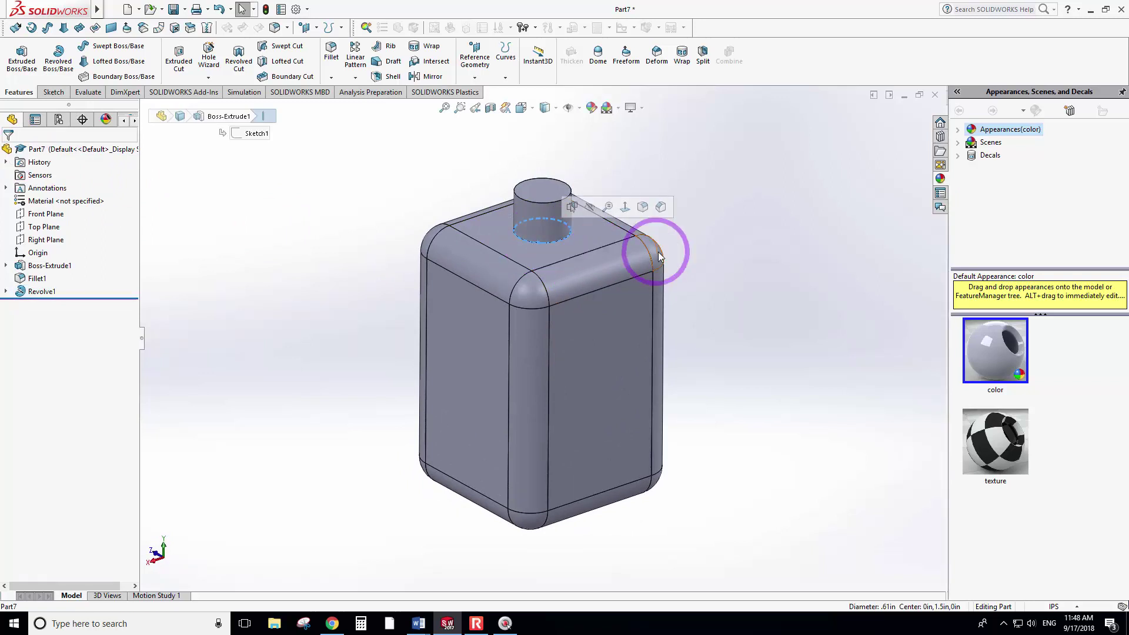
{"action": "middle_click_drag", "start_coordinate": [707, 285], "coordinate": [672, 274]}
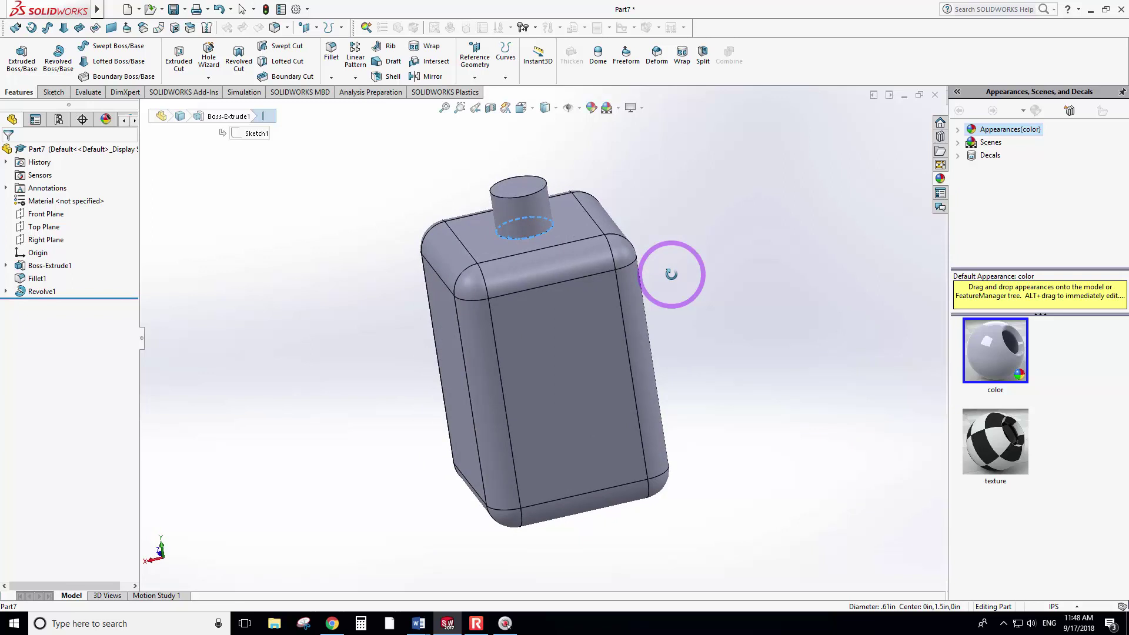
{"action": "middle_click_drag", "start_coordinate": [671, 274], "coordinate": [673, 274]}
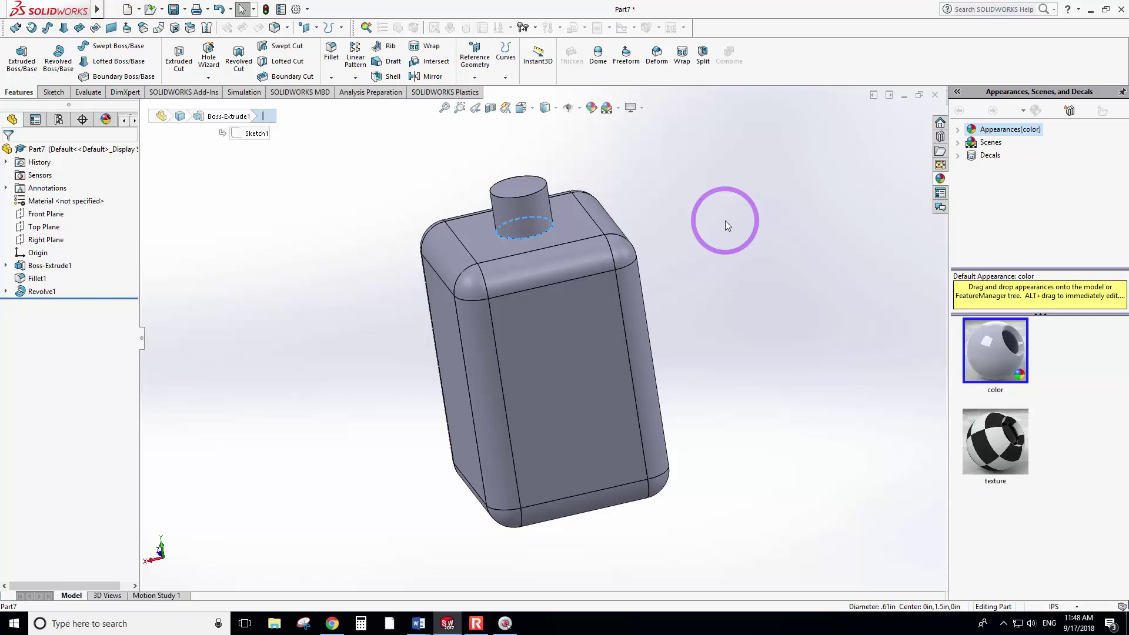
{"action": "left_click", "coordinate": [333, 59]}
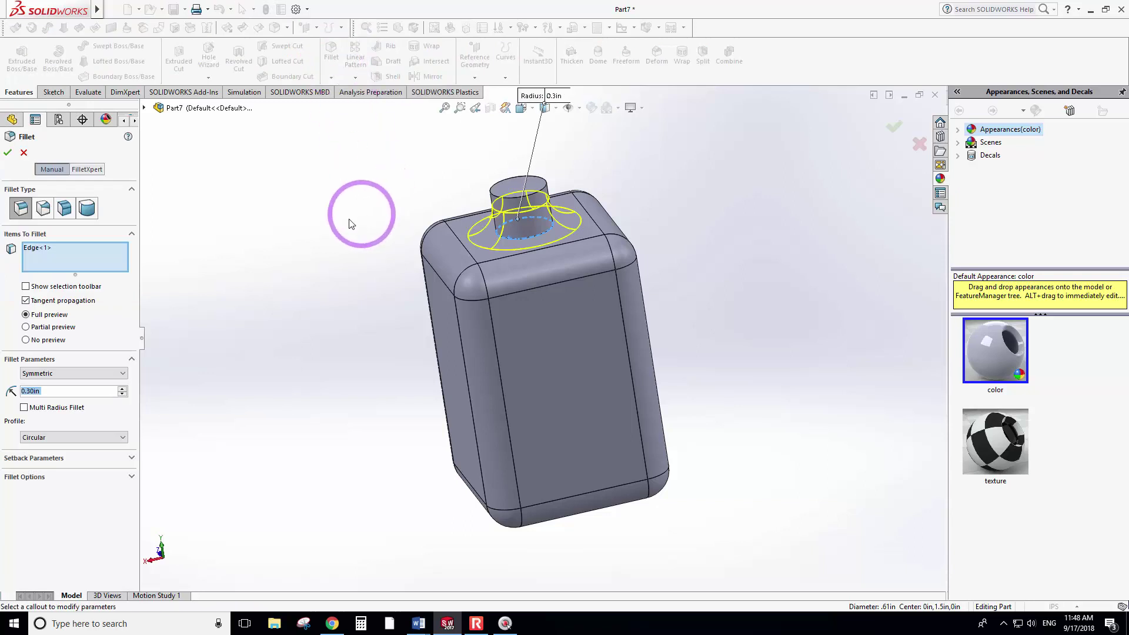
{"action": "left_click", "coordinate": [44, 393]}
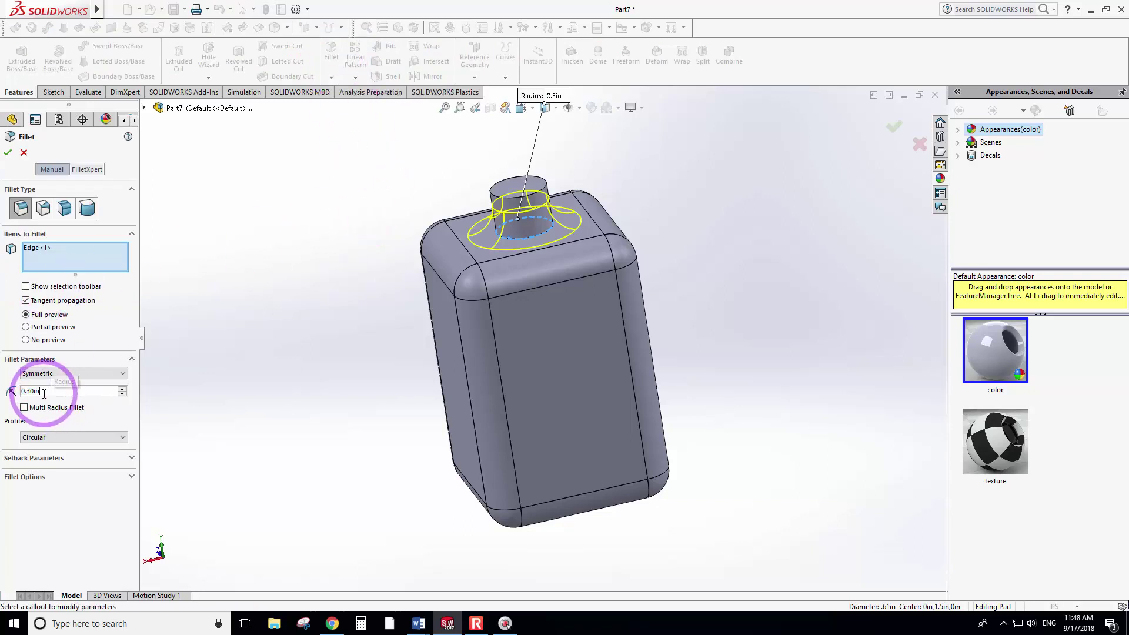
{"action": "double_click", "coordinate": [26, 392]}
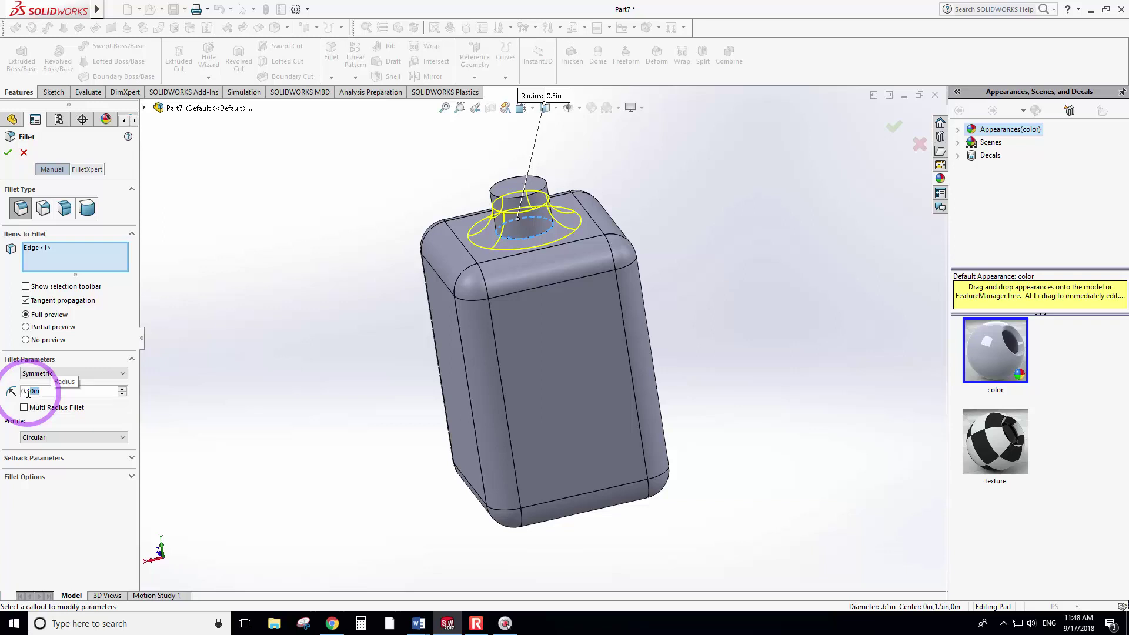
{"action": "key", "text": "BackSpace"}
{"action": "type", "text": "1"}
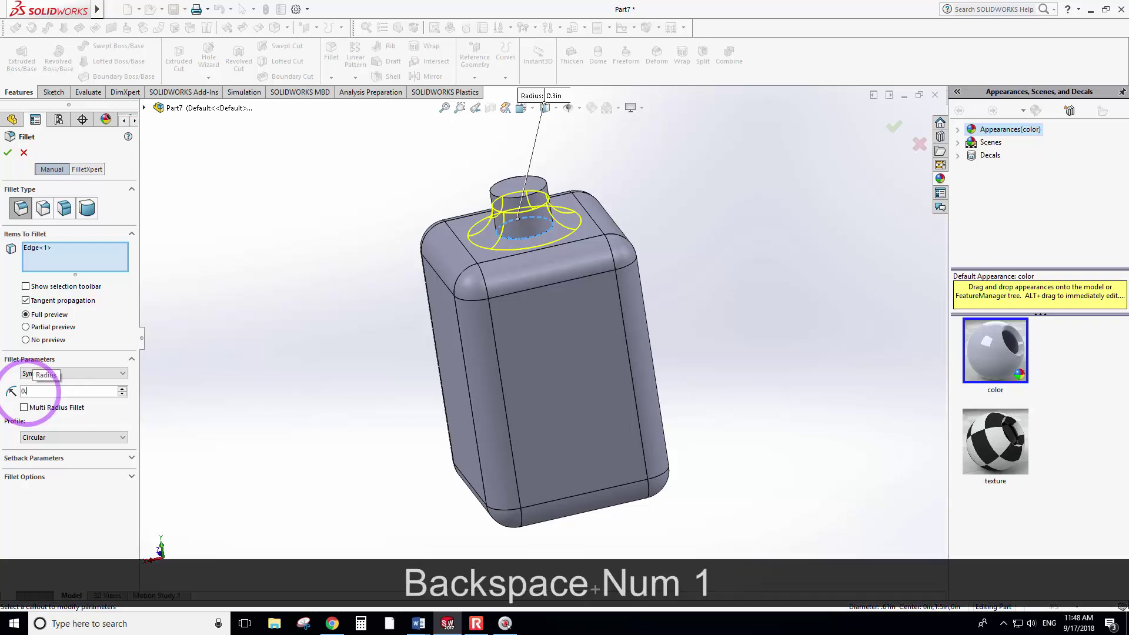
{"action": "key", "text": "Return"}
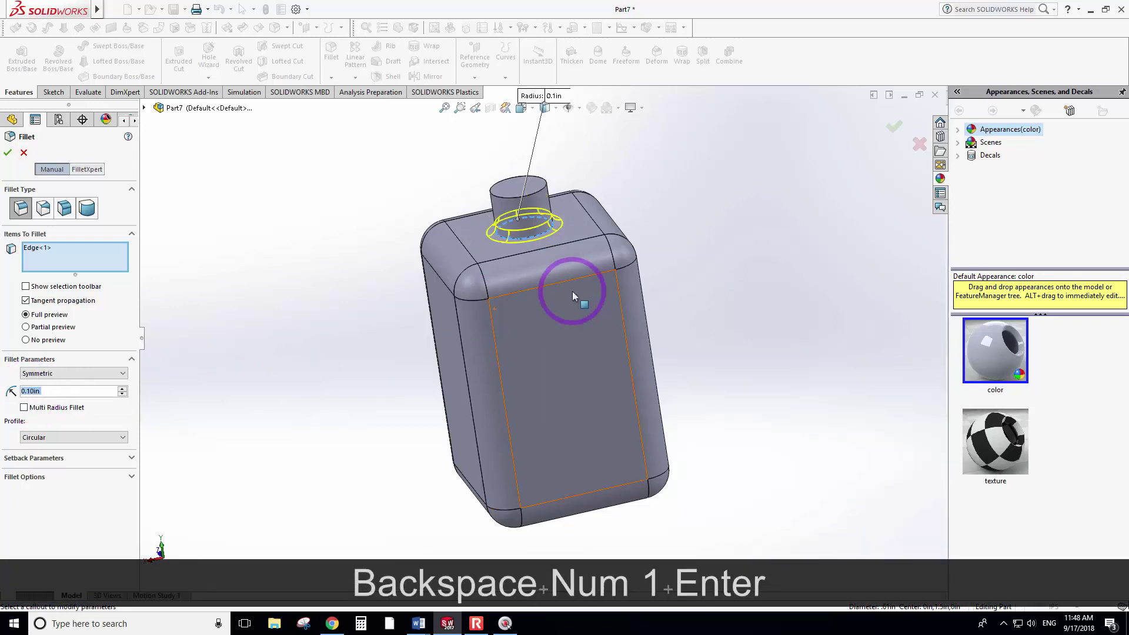
{"action": "middle_click_drag", "start_coordinate": [573, 291], "coordinate": [555, 250]}
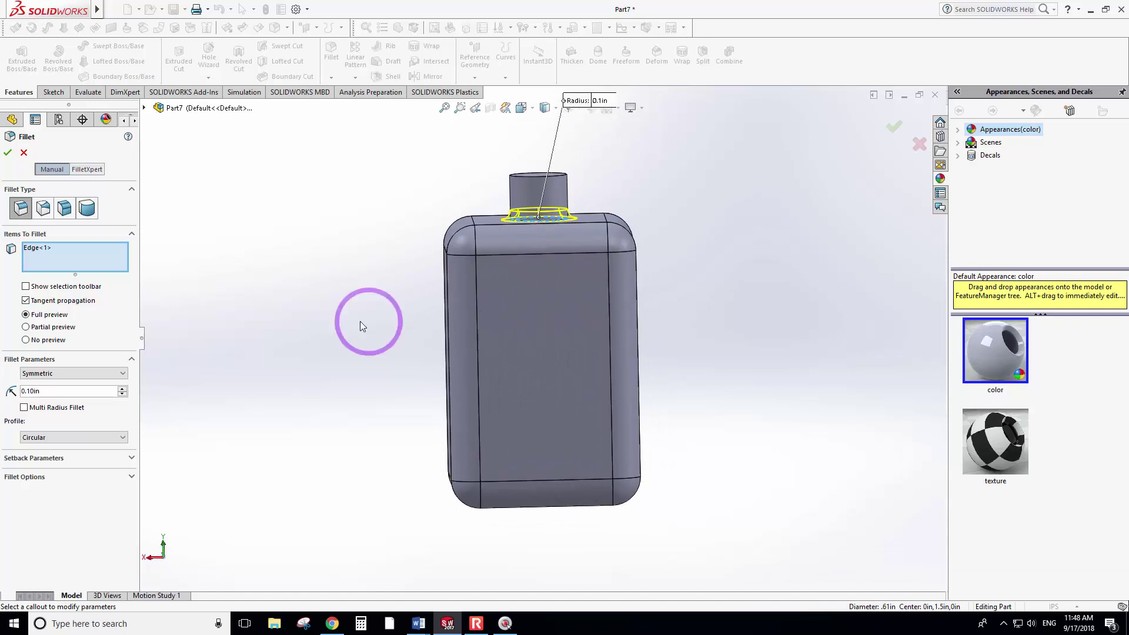
{"action": "left_click", "coordinate": [8, 153]}
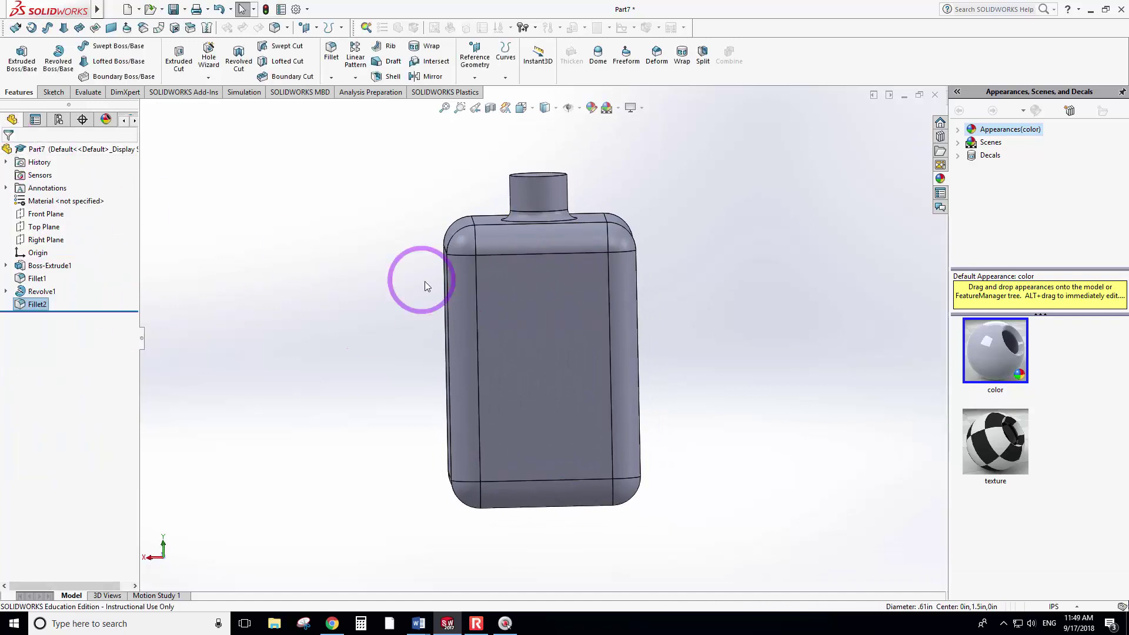
Start a Shell that removes the top face of the bottle's neck, with the preview shown.
{"action": "middle_click_drag", "start_coordinate": [423, 282], "coordinate": [497, 348]}
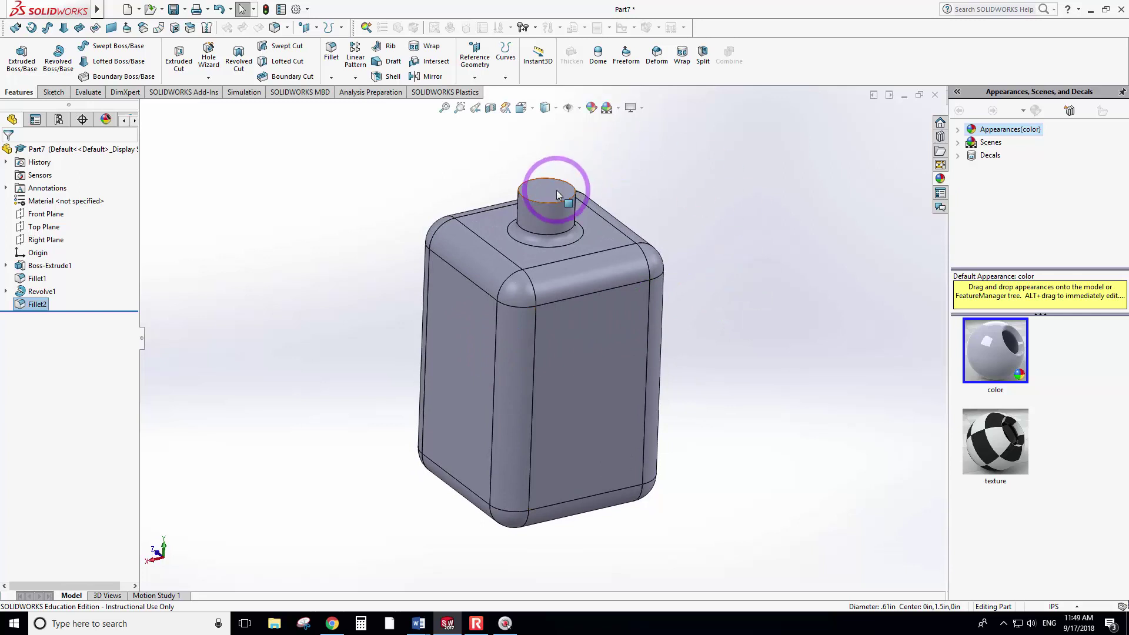
{"action": "left_click", "coordinate": [379, 77]}
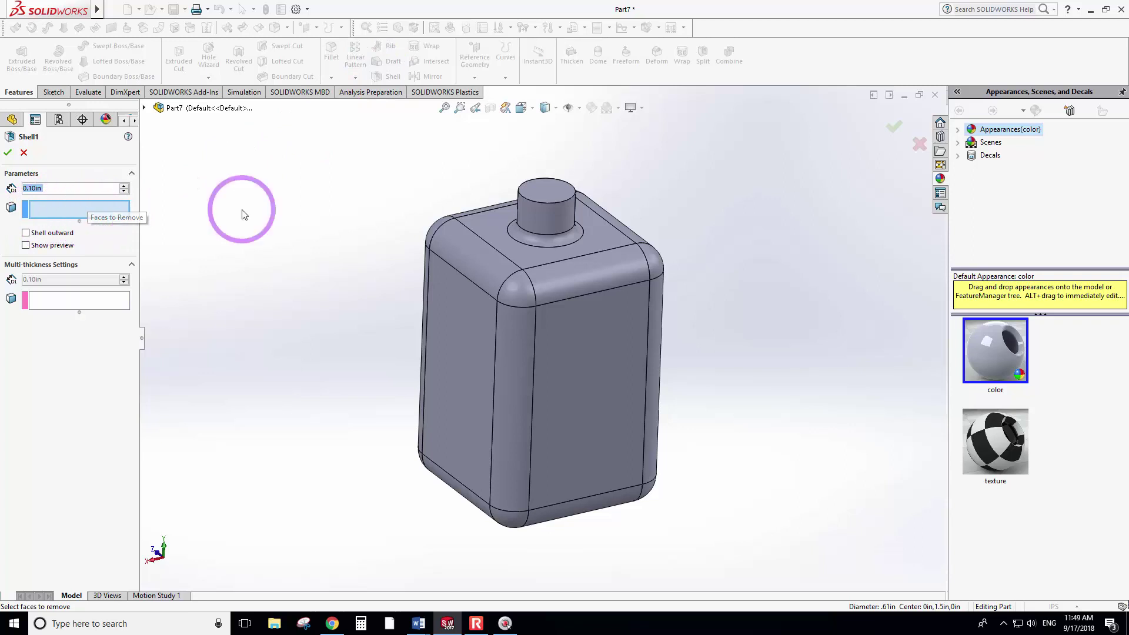
{"action": "left_click", "coordinate": [546, 190]}
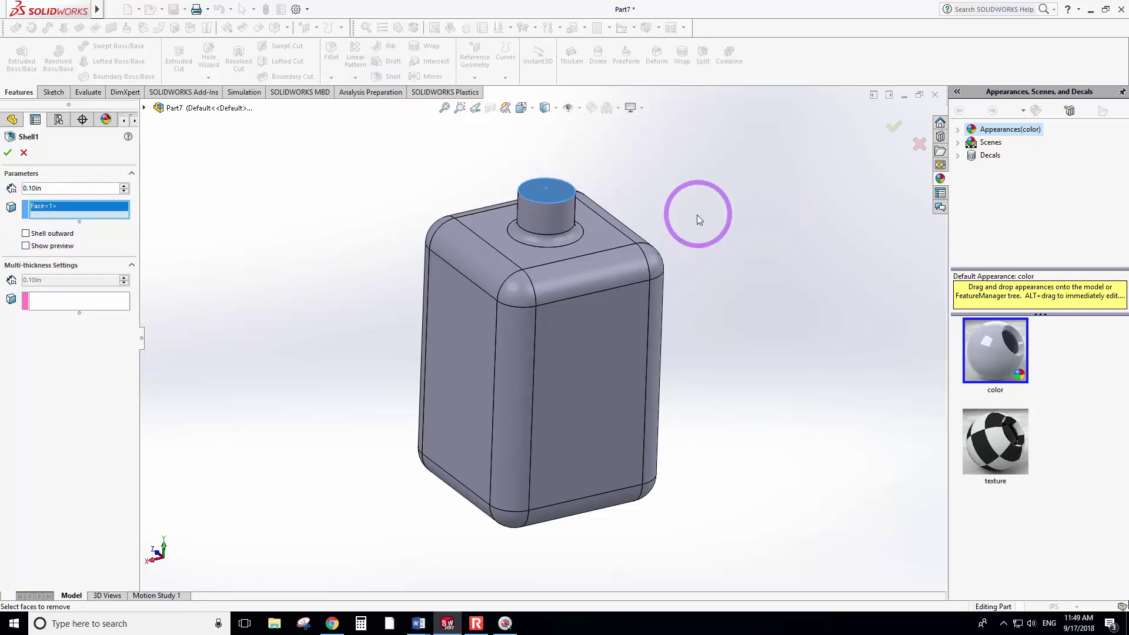
{"action": "left_click", "coordinate": [26, 246]}
{"action": "middle_click_drag", "start_coordinate": [411, 277], "coordinate": [348, 300]}
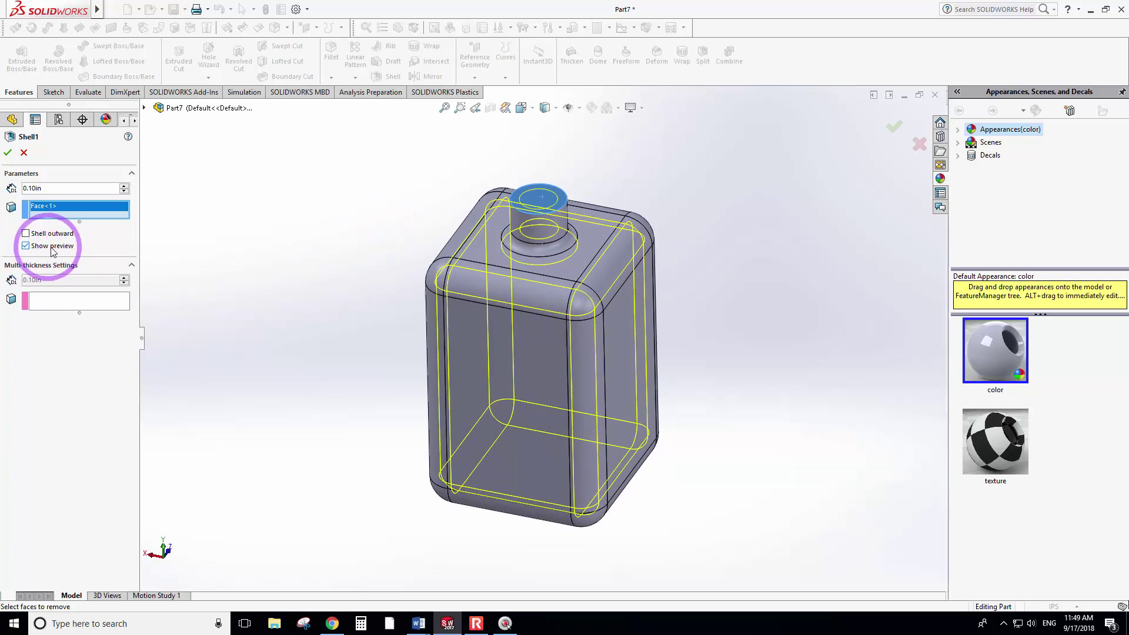
{"action": "middle_click_drag", "start_coordinate": [361, 267], "coordinate": [338, 278]}
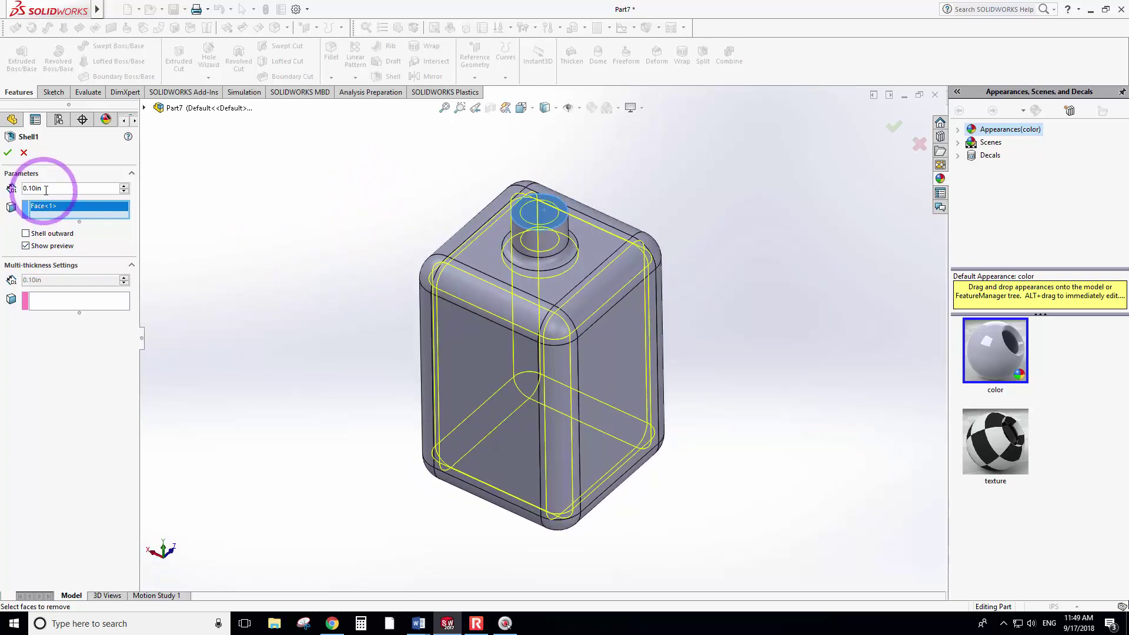
Set the shell thickness to 0.07 in.
{"action": "left_click_drag", "start_coordinate": [74, 190], "coordinate": [32, 190]}
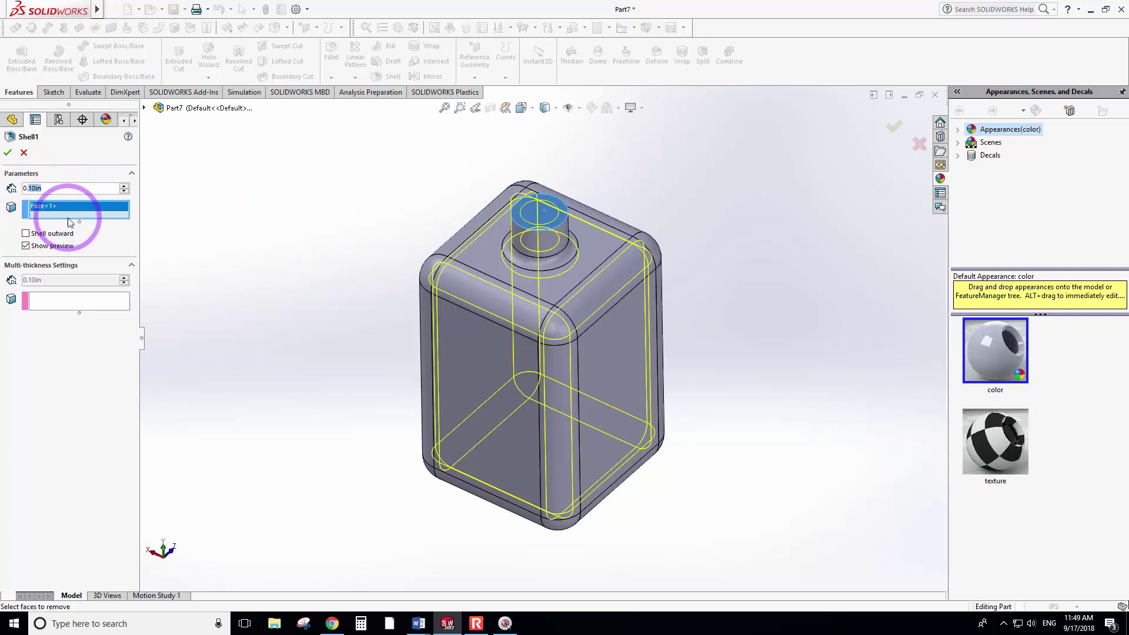
{"action": "type", "text": "07"}
{"action": "key", "text": "Return"}
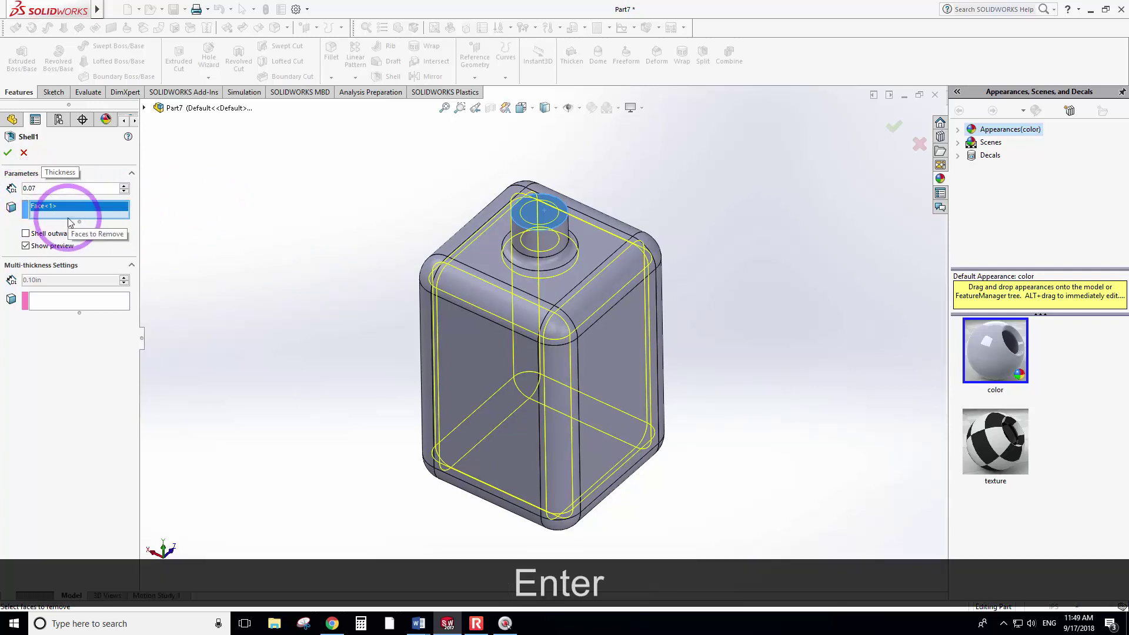
Set the shell thickness to 0.08 in and complete the Shell of the bottle.
{"action": "left_click", "coordinate": [47, 188]}
{"action": "left_click_drag", "start_coordinate": [47, 188], "coordinate": [36, 188]}
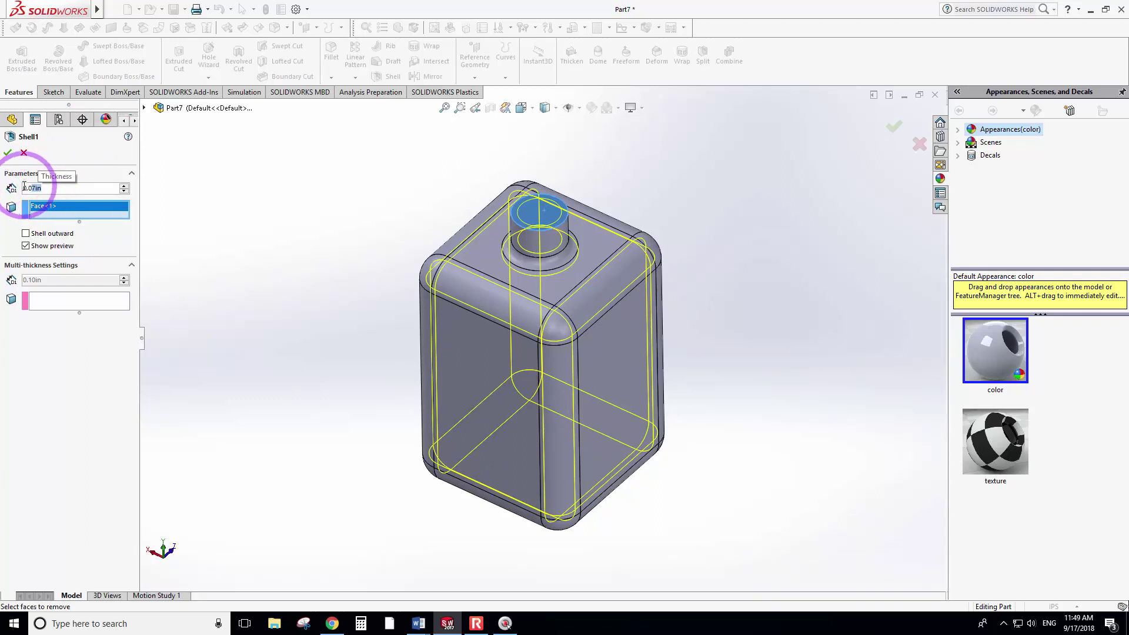
{"action": "type", "text": "8"}
{"action": "key", "text": "Return"}
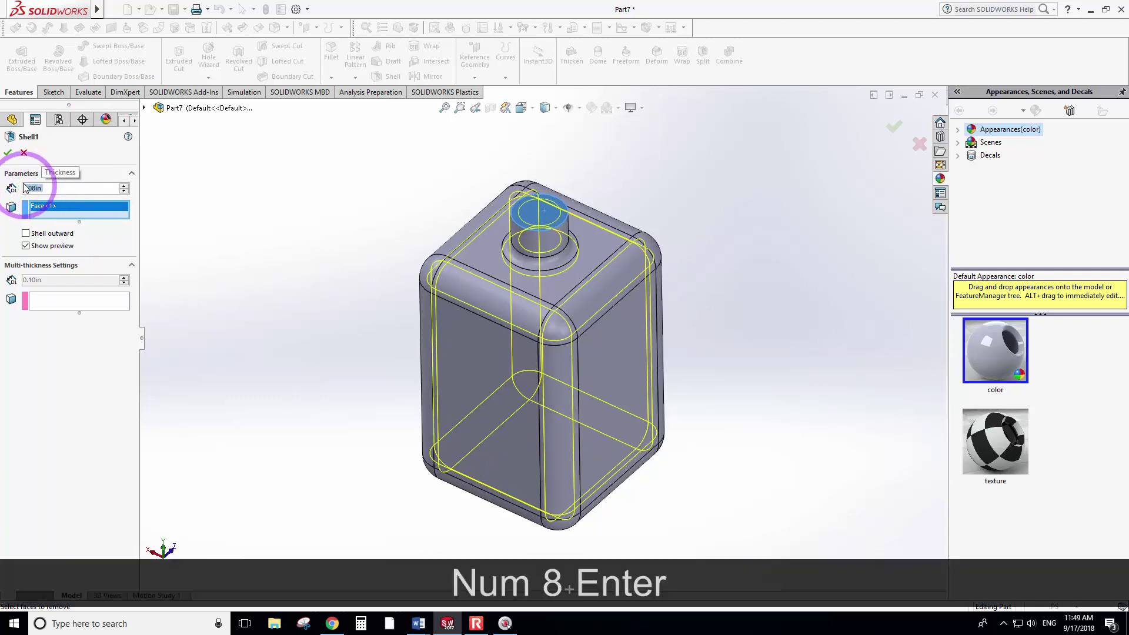
{"action": "left_click", "coordinate": [7, 152]}
{"action": "middle_click_drag", "start_coordinate": [757, 217], "coordinate": [542, 378]}
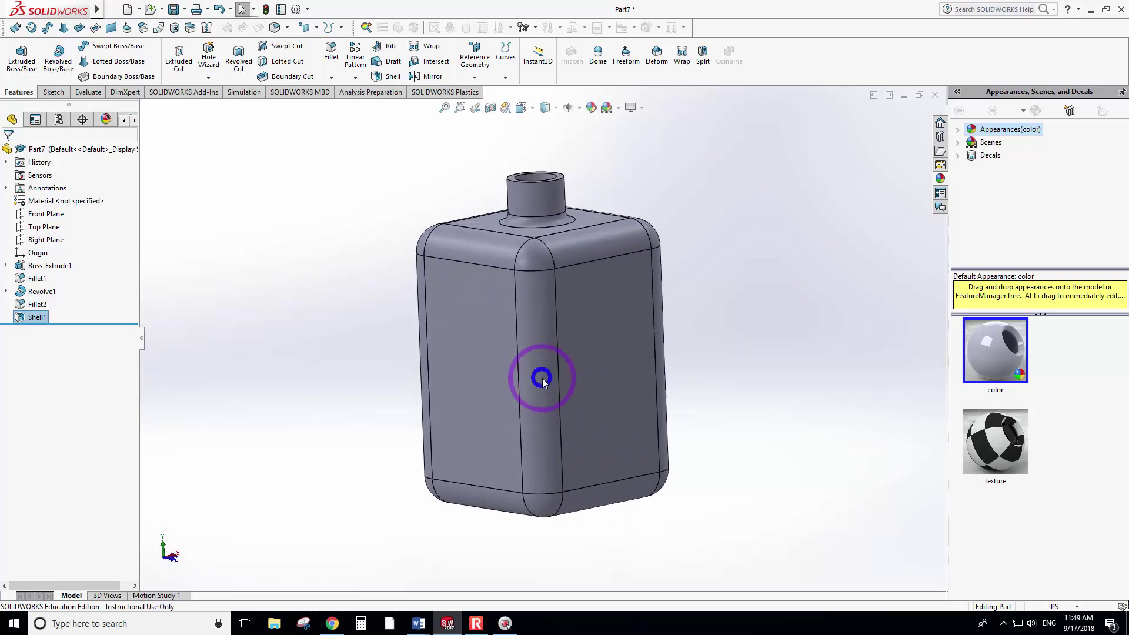
{"action": "left_click", "coordinate": [745, 269]}
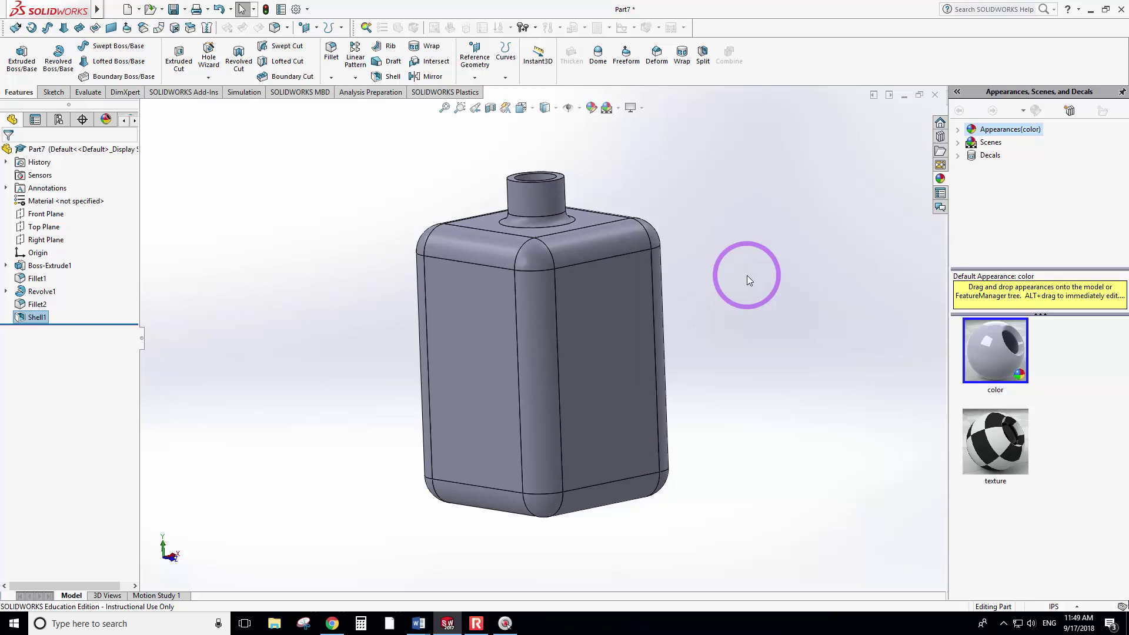
{"action": "middle_click_drag", "start_coordinate": [707, 307], "coordinate": [615, 365]}
{"action": "left_click", "coordinate": [700, 291]}
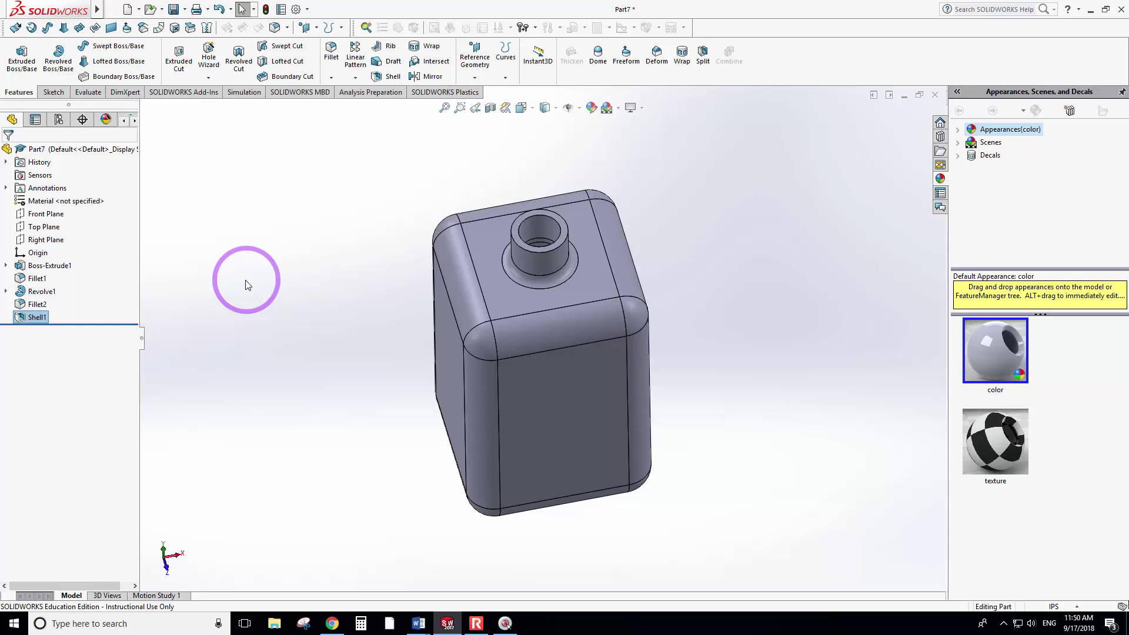
Assign the Glass material from the Other Non-metals category to the bottle.
{"action": "left_click", "coordinate": [81, 203]}
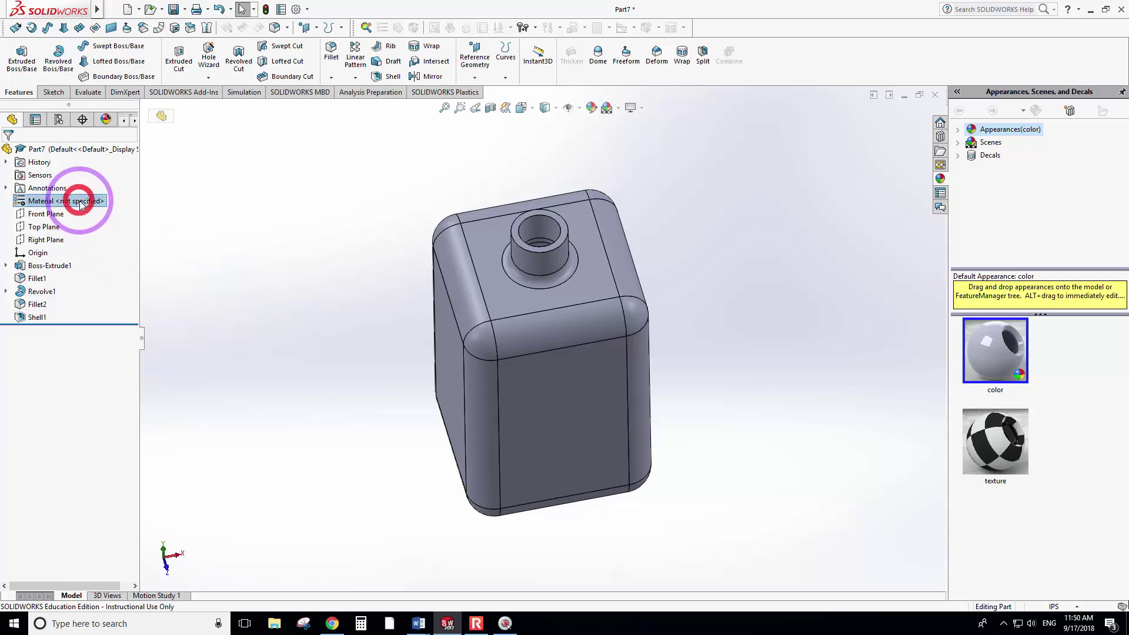
{"action": "right_click", "coordinate": [81, 203]}
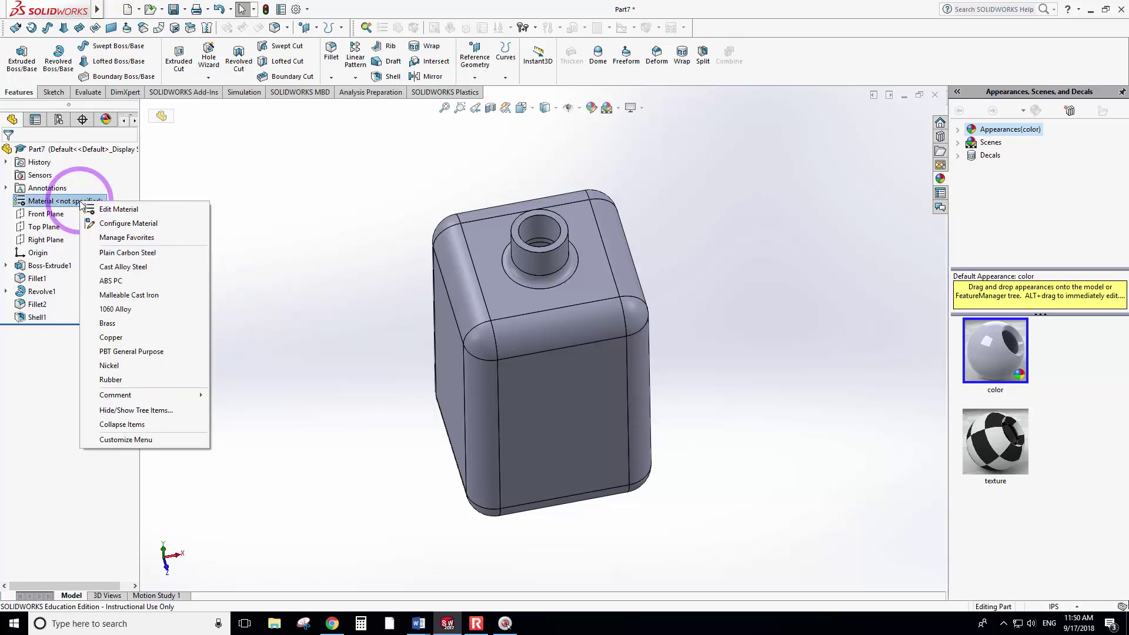
{"action": "left_click", "coordinate": [115, 210]}
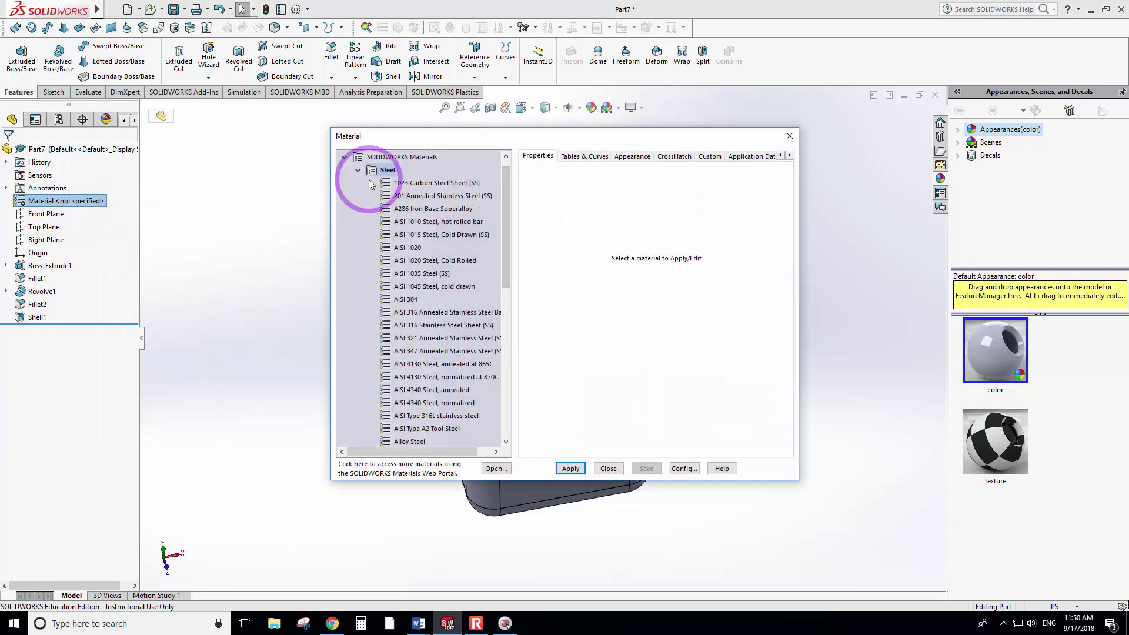
{"action": "left_click_drag", "start_coordinate": [505, 251], "coordinate": [507, 409]}
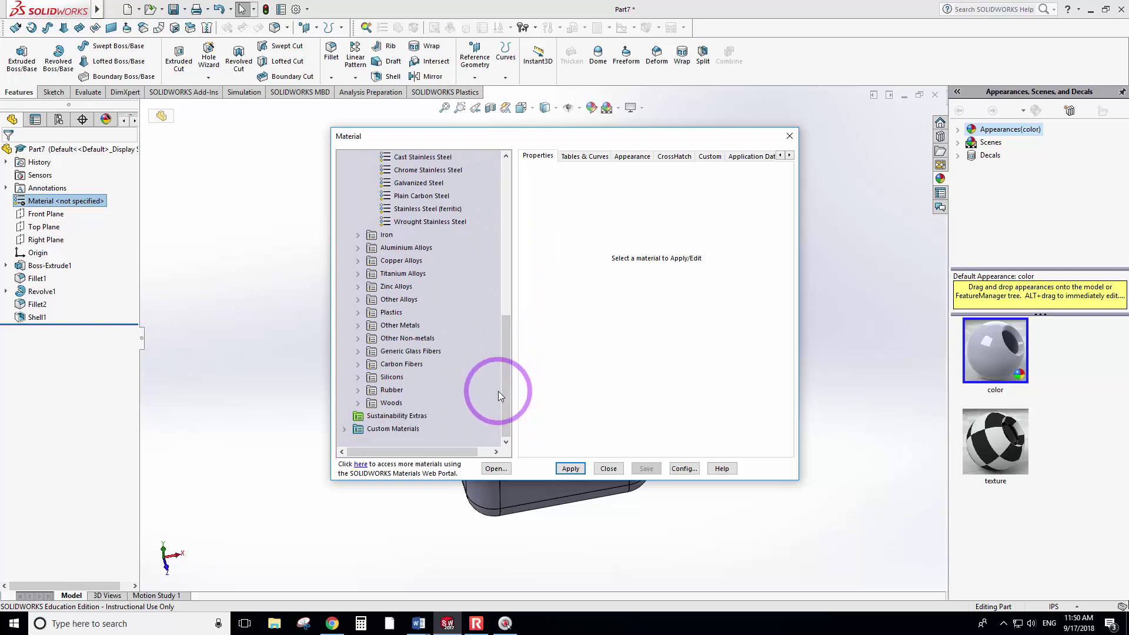
{"action": "left_click", "coordinate": [358, 325]}
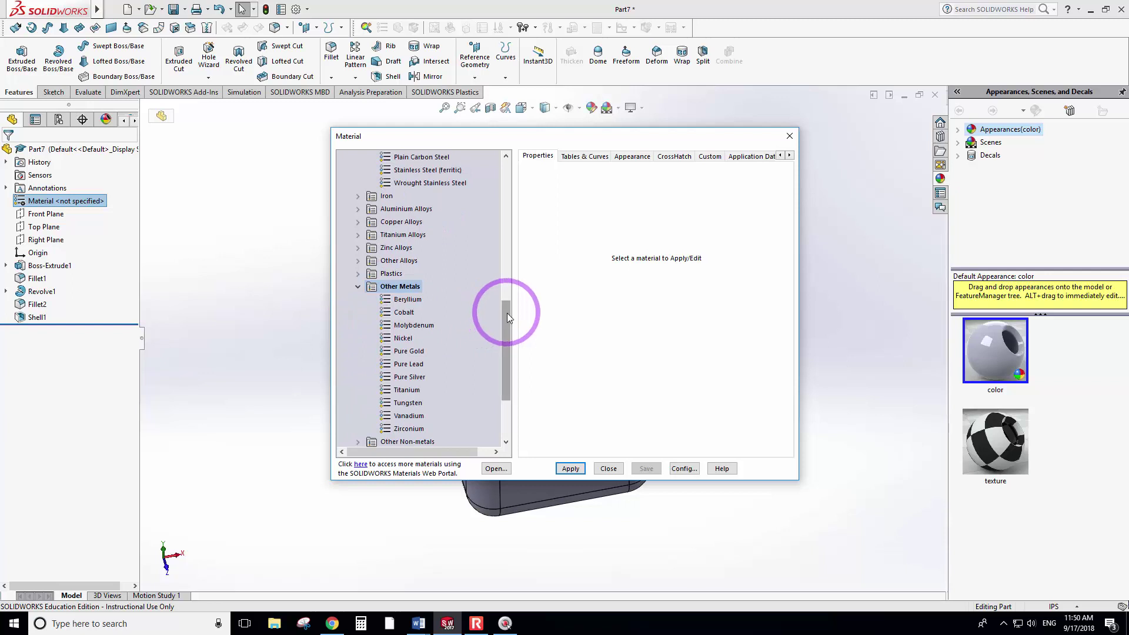
{"action": "left_click_drag", "start_coordinate": [510, 321], "coordinate": [512, 358]}
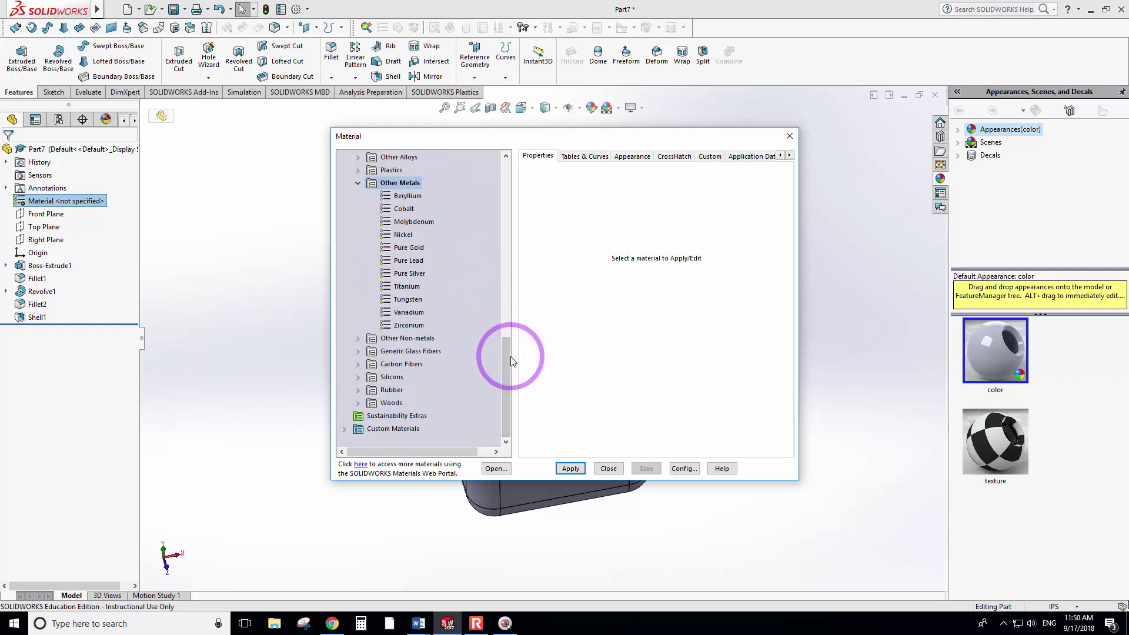
{"action": "left_click", "coordinate": [359, 183]}
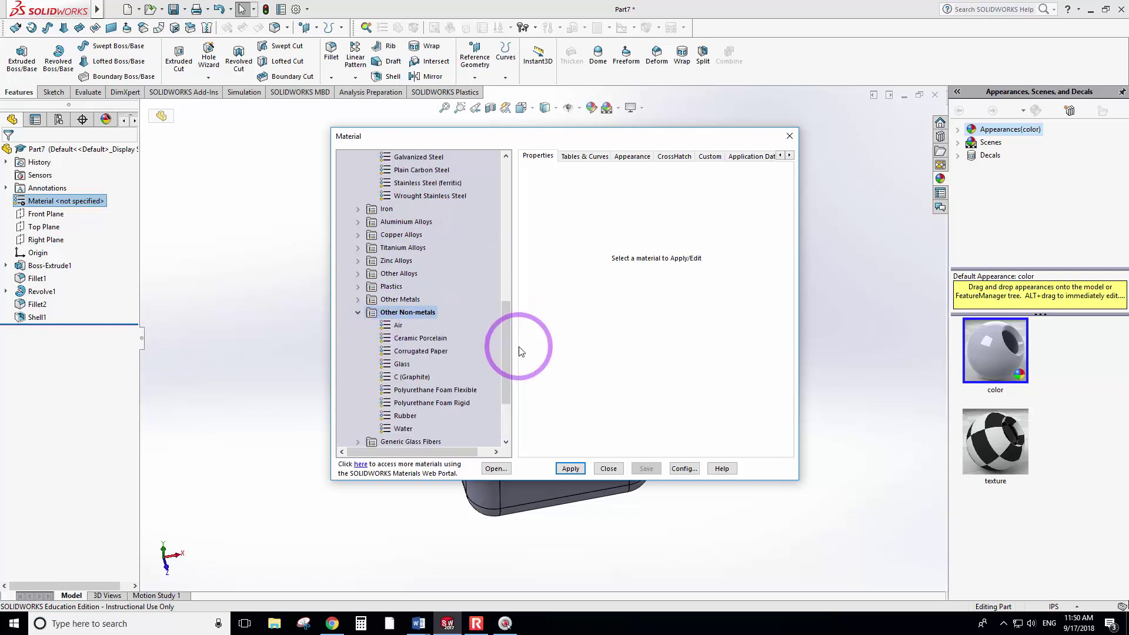
{"action": "left_click", "coordinate": [402, 364]}
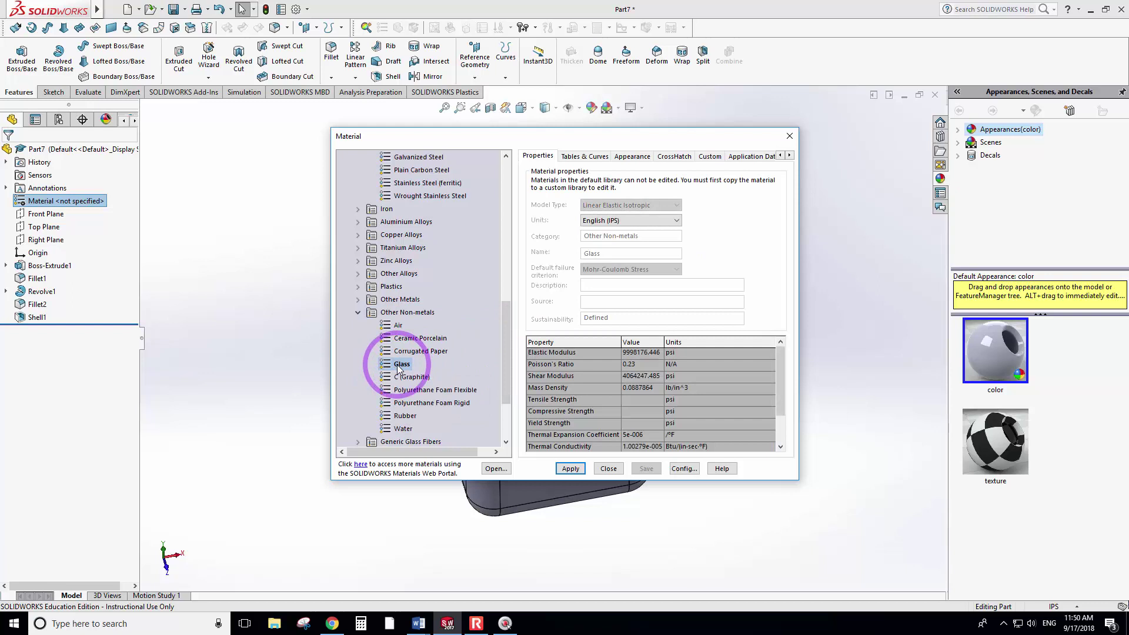
{"action": "left_click", "coordinate": [570, 468]}
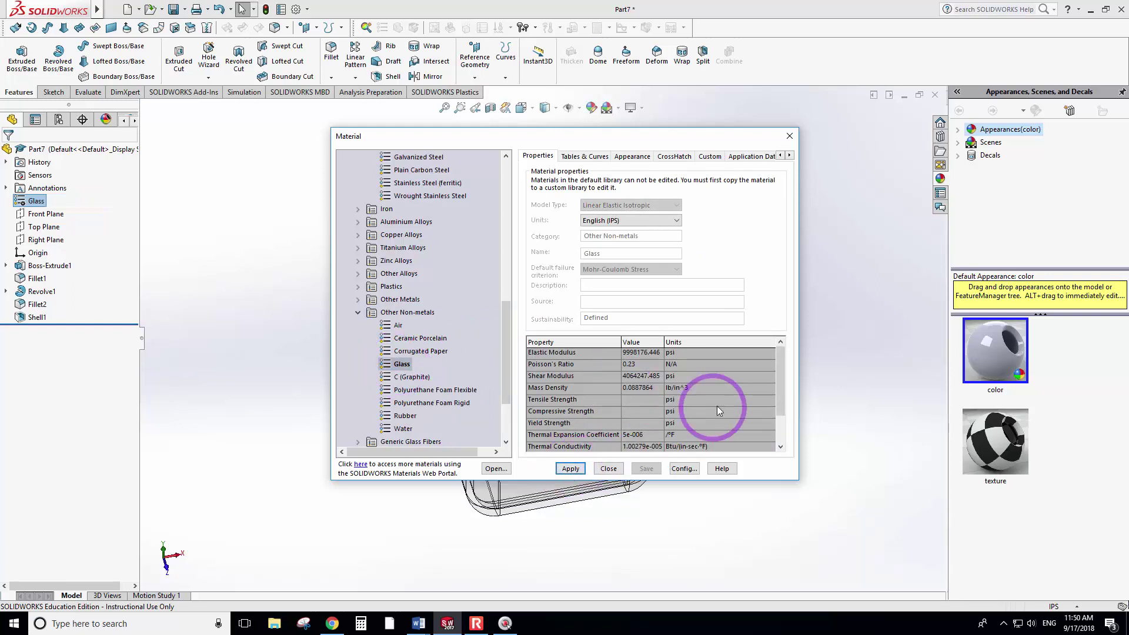
{"action": "left_click", "coordinate": [790, 136]}
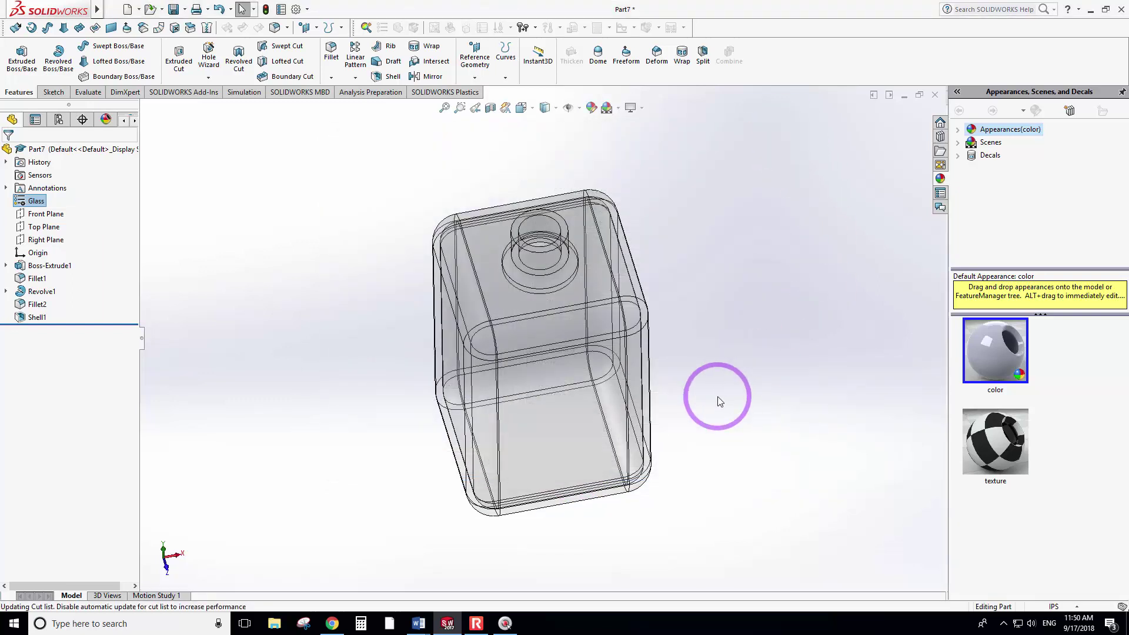
Orient the bottle to the Front view and start a sketch on the Front Plane.
{"action": "middle_click_drag", "start_coordinate": [711, 340], "coordinate": [668, 480]}
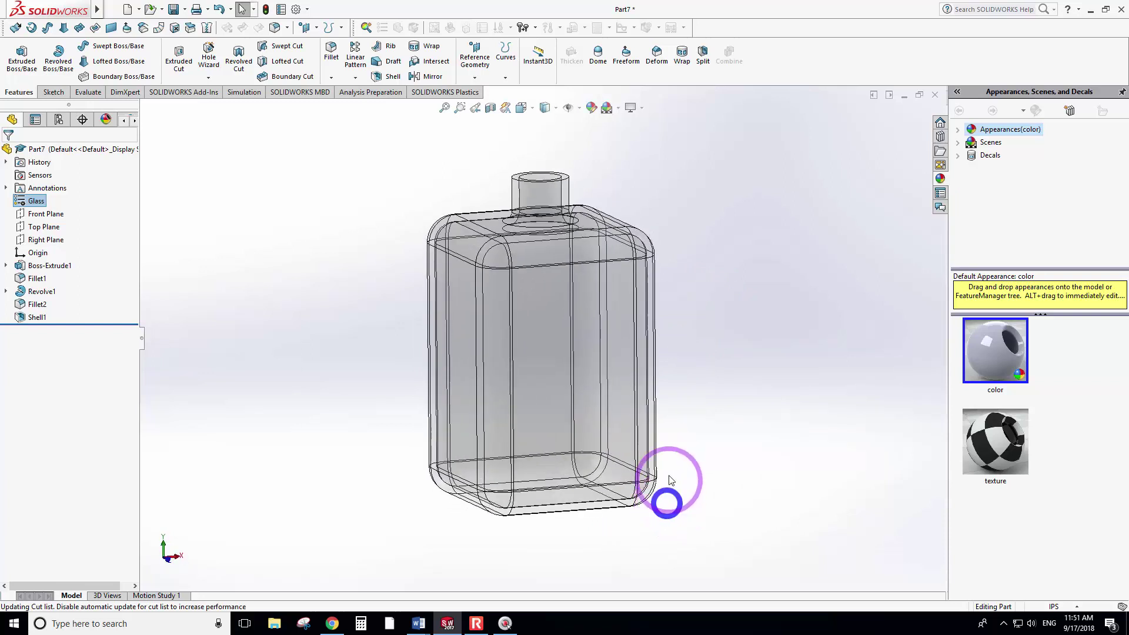
{"action": "middle_click_drag", "start_coordinate": [695, 284], "coordinate": [702, 253]}
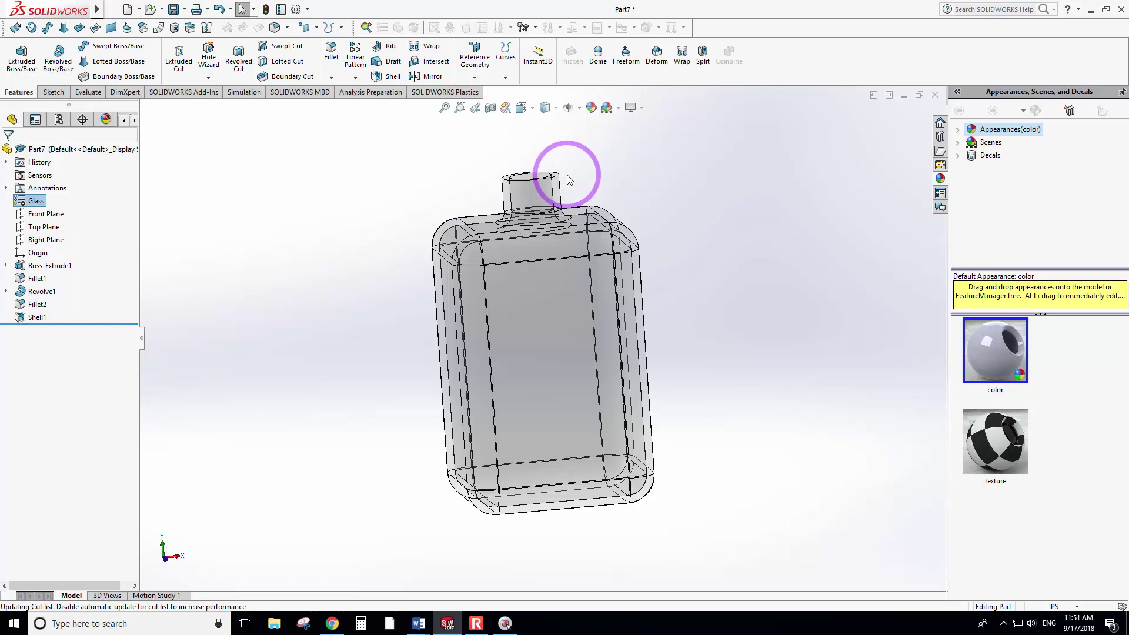
{"action": "left_click", "coordinate": [532, 111]}
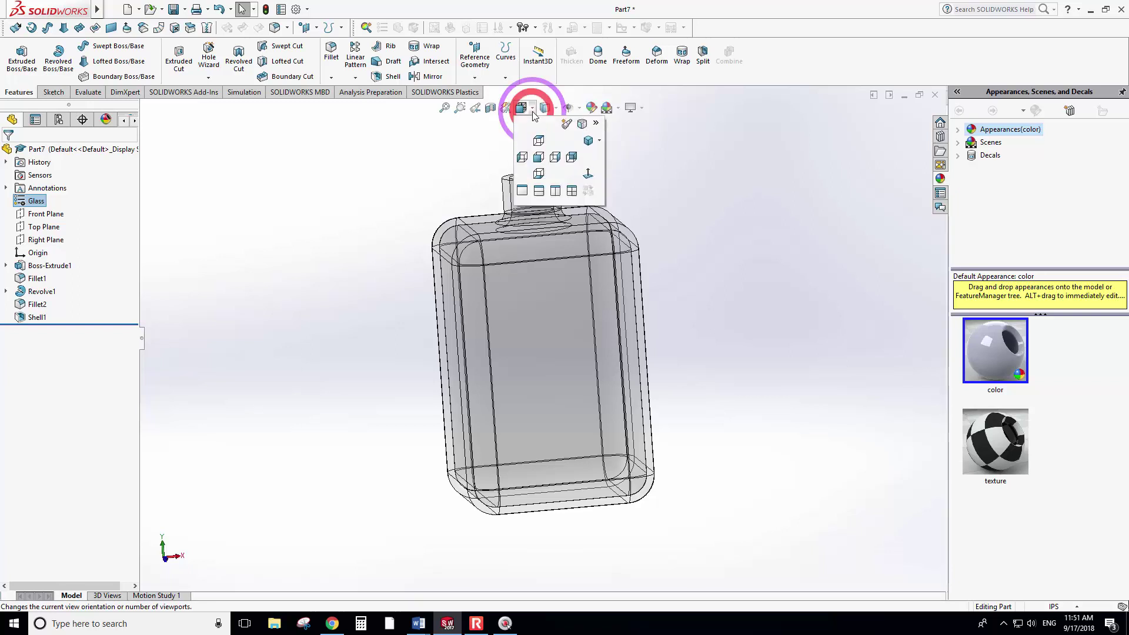
{"action": "left_click", "coordinate": [535, 157]}
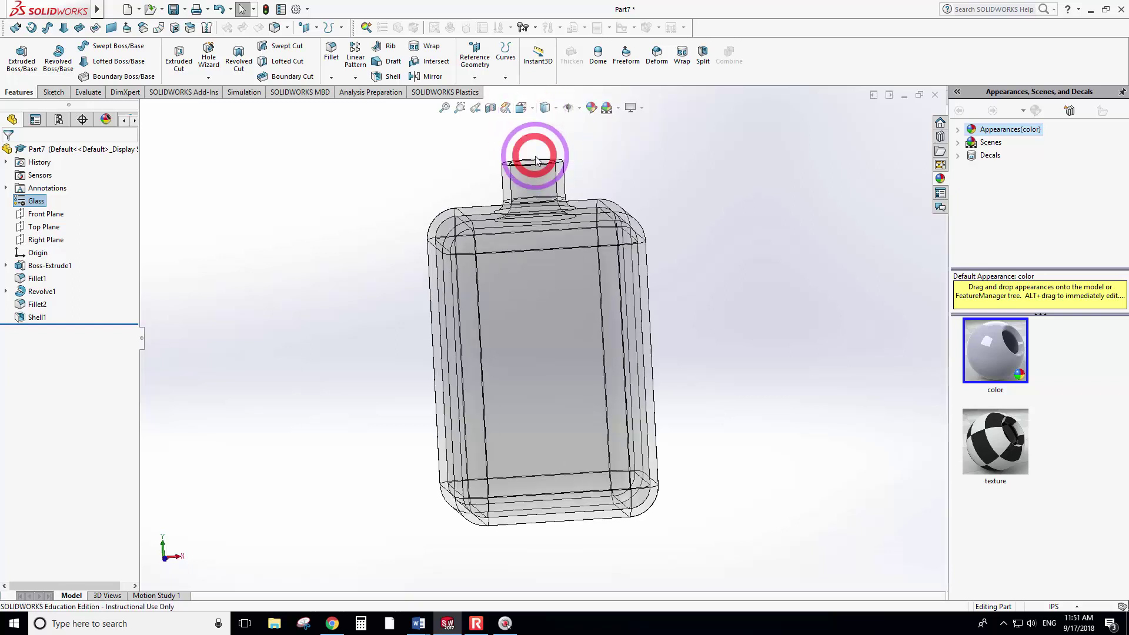
{"action": "left_click", "coordinate": [54, 215]}
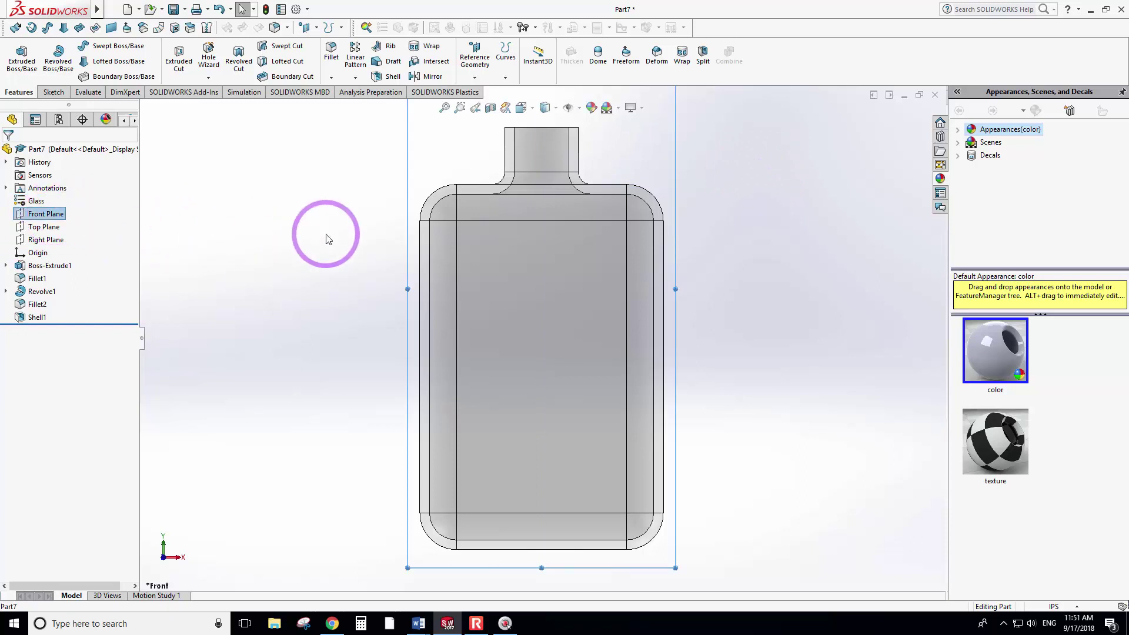
{"action": "left_click", "coordinate": [53, 93]}
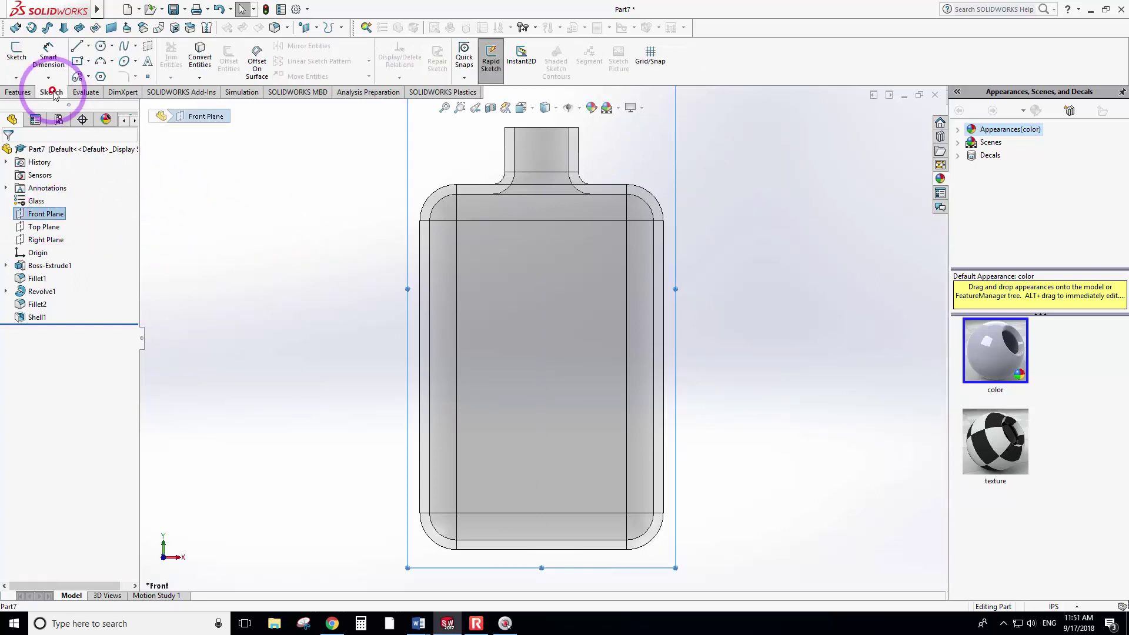
{"action": "left_click", "coordinate": [16, 61]}
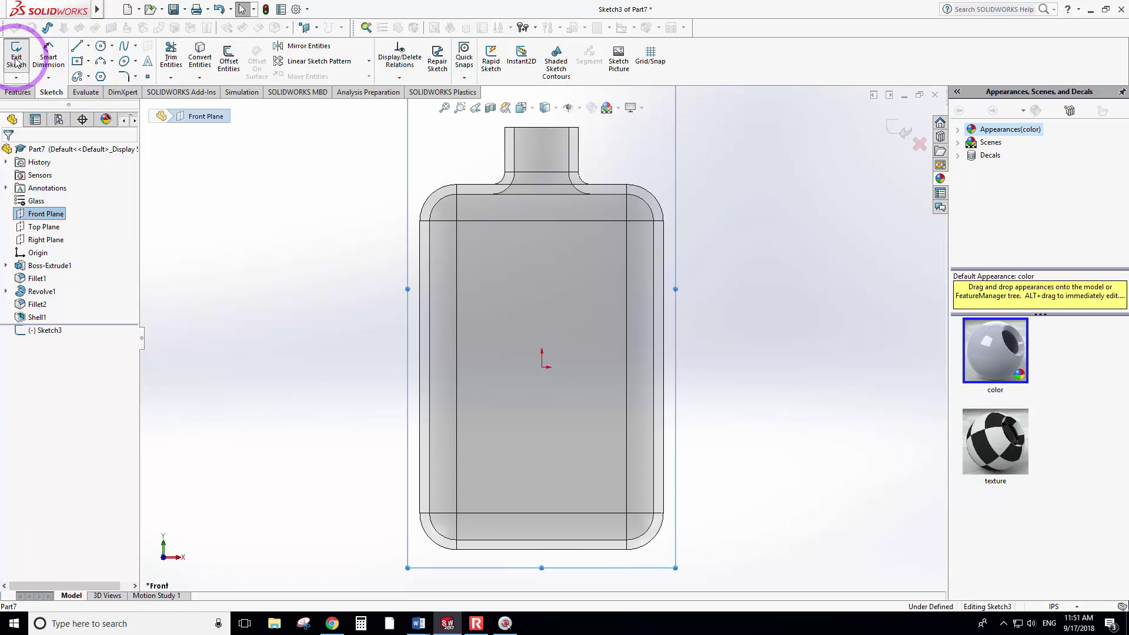
Sketch a three-point semicircular arc of about 0.065 in radius bulging outward from the neck's right outer edge, starting at its top corner.
{"action": "left_click", "coordinate": [102, 64]}
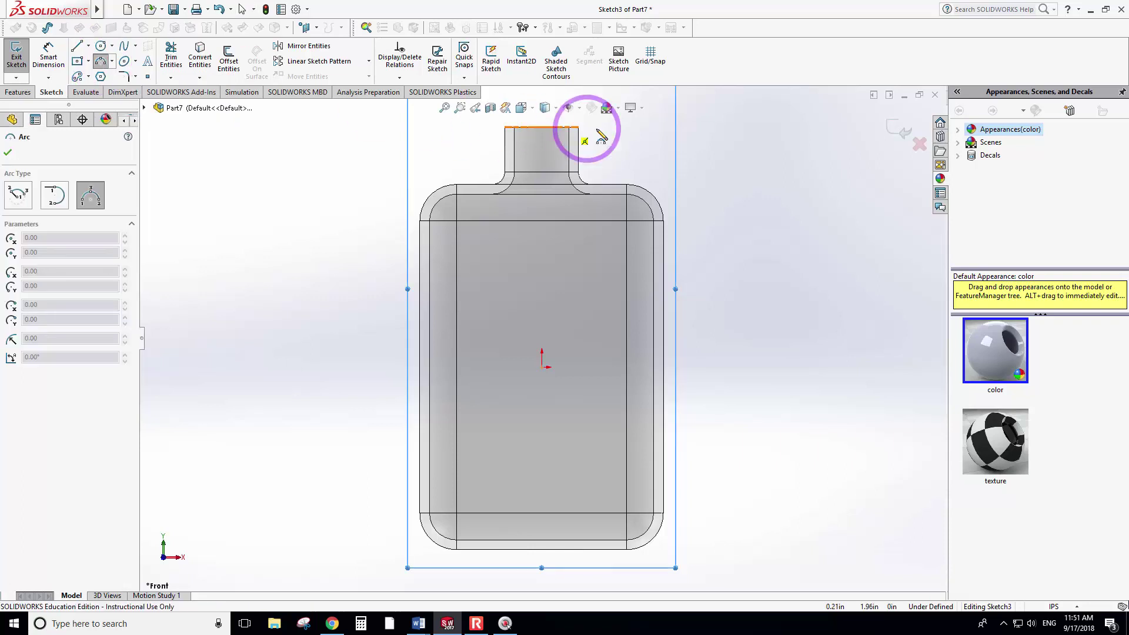
{"action": "left_click", "coordinate": [576, 136]}
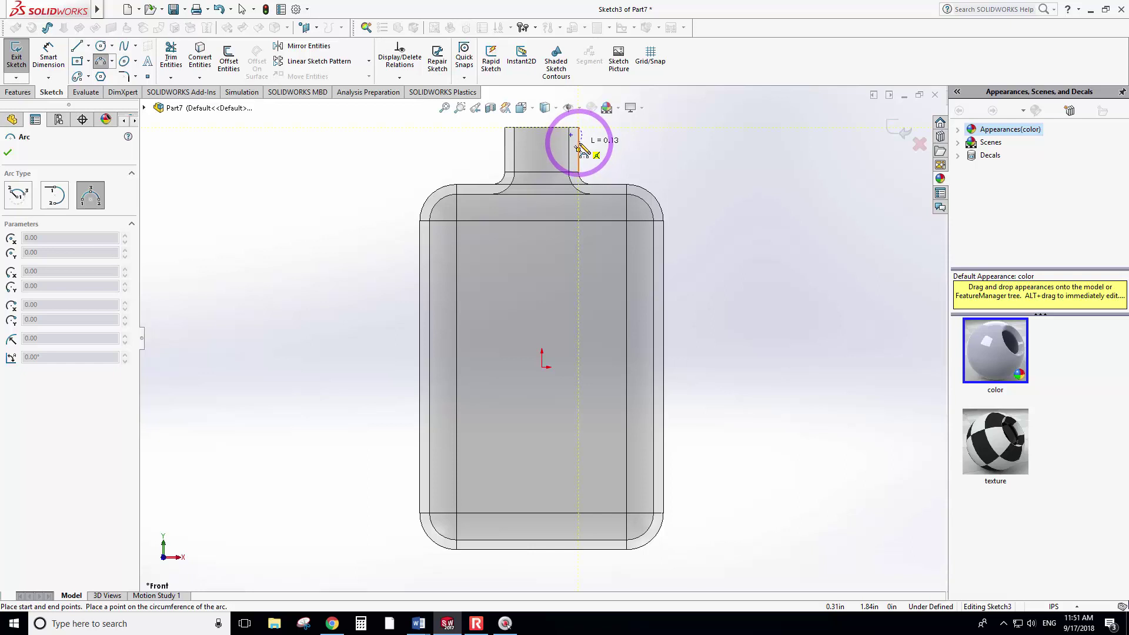
{"action": "left_click", "coordinate": [588, 138]}
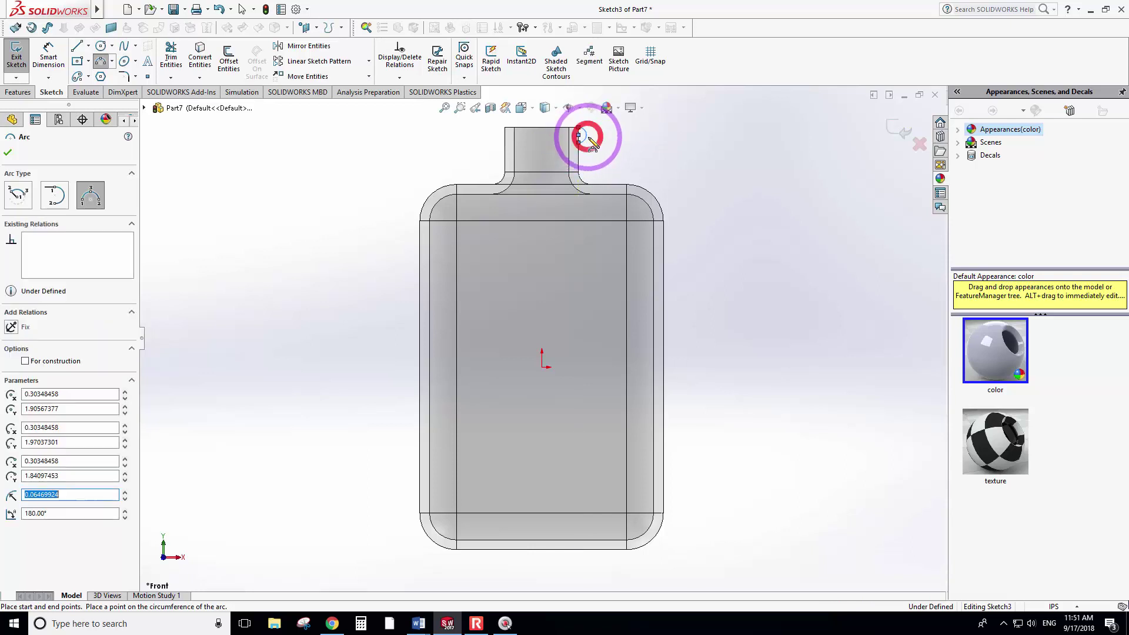
{"action": "right_click", "coordinate": [593, 139]}
{"action": "left_click", "coordinate": [603, 145]}
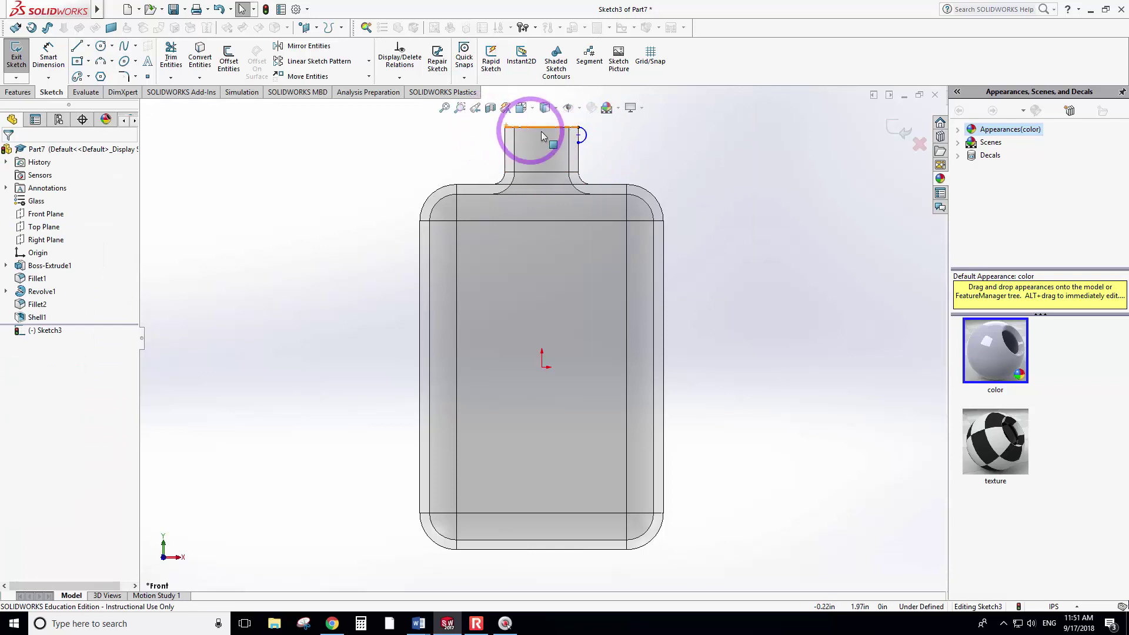
Close the semicircular profile with a vertical line about 0.13 in long between the arc's endpoints along the neck's outer edge.
{"action": "scroll", "coordinate": [546, 130], "scroll_direction": "down", "scroll_amount": 3}
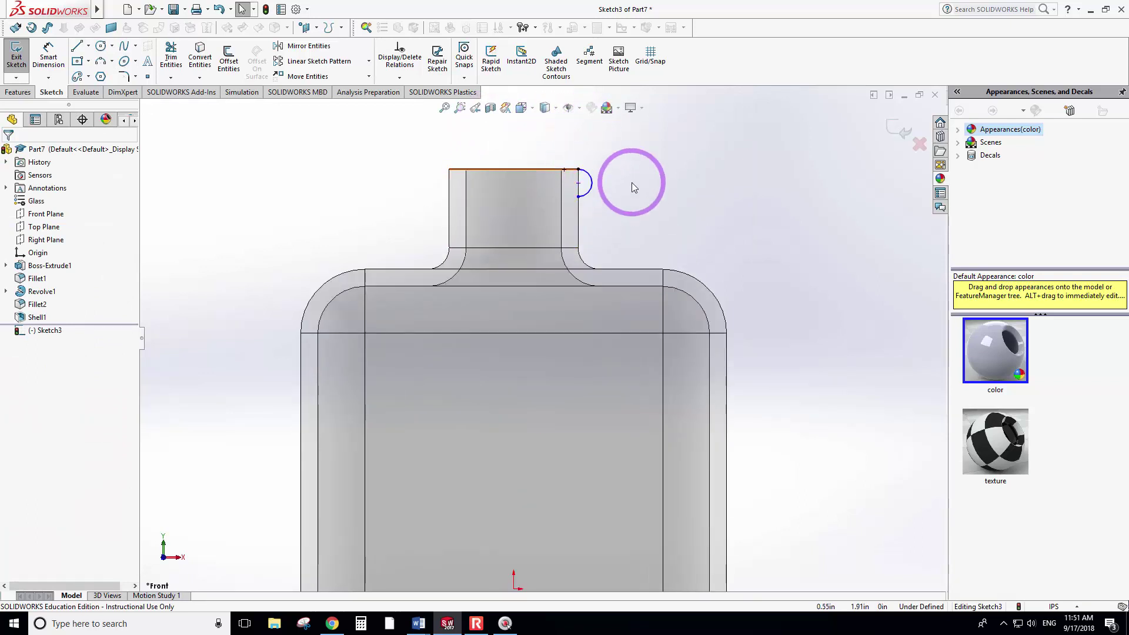
{"action": "left_click", "coordinate": [77, 46]}
{"action": "left_click", "coordinate": [579, 196]}
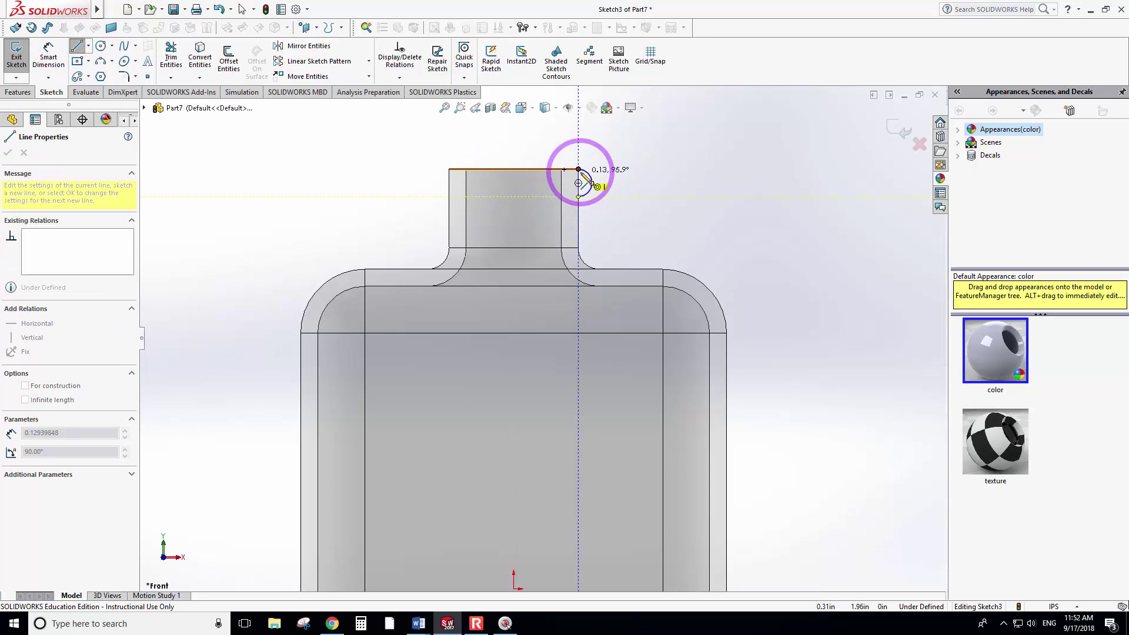
{"action": "right_click", "coordinate": [597, 180]}
{"action": "left_click", "coordinate": [570, 176]}
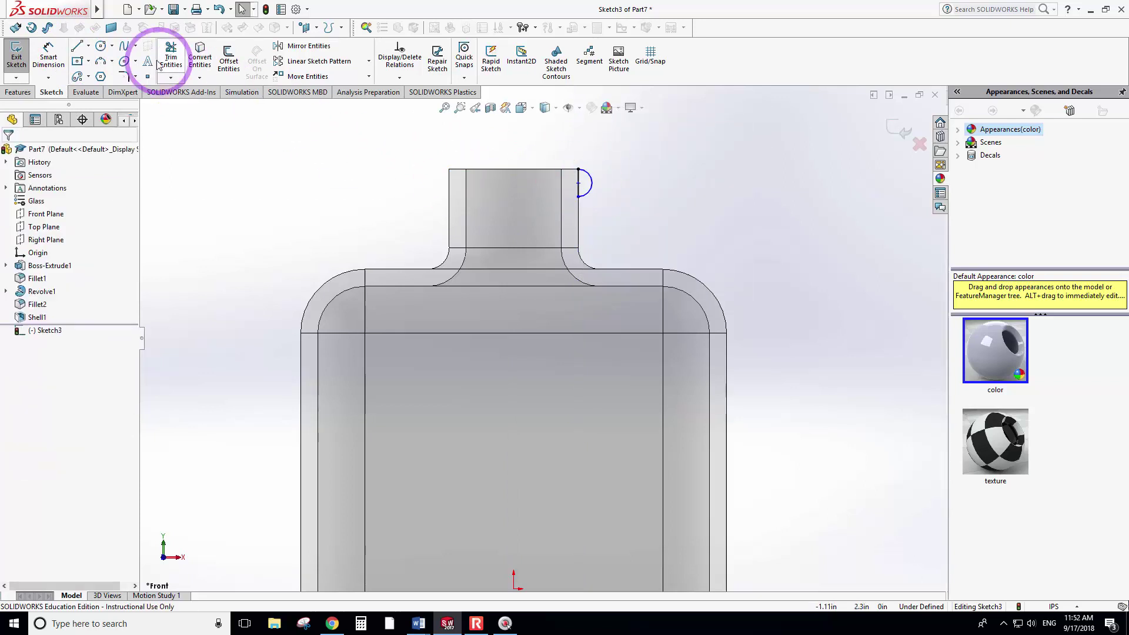
Sketch a vertical centerline about 0.67 in long through the middle of the neck, from the bottle's top face to above the opening.
{"action": "left_click", "coordinate": [77, 46]}
{"action": "left_click", "coordinate": [88, 46]}
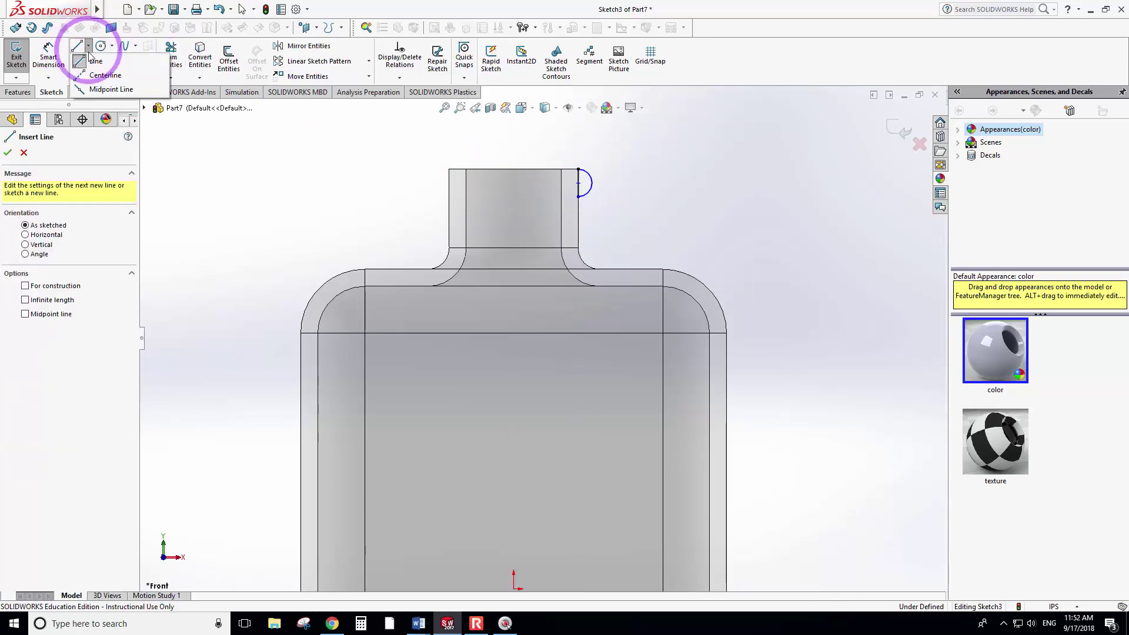
{"action": "left_click", "coordinate": [101, 75]}
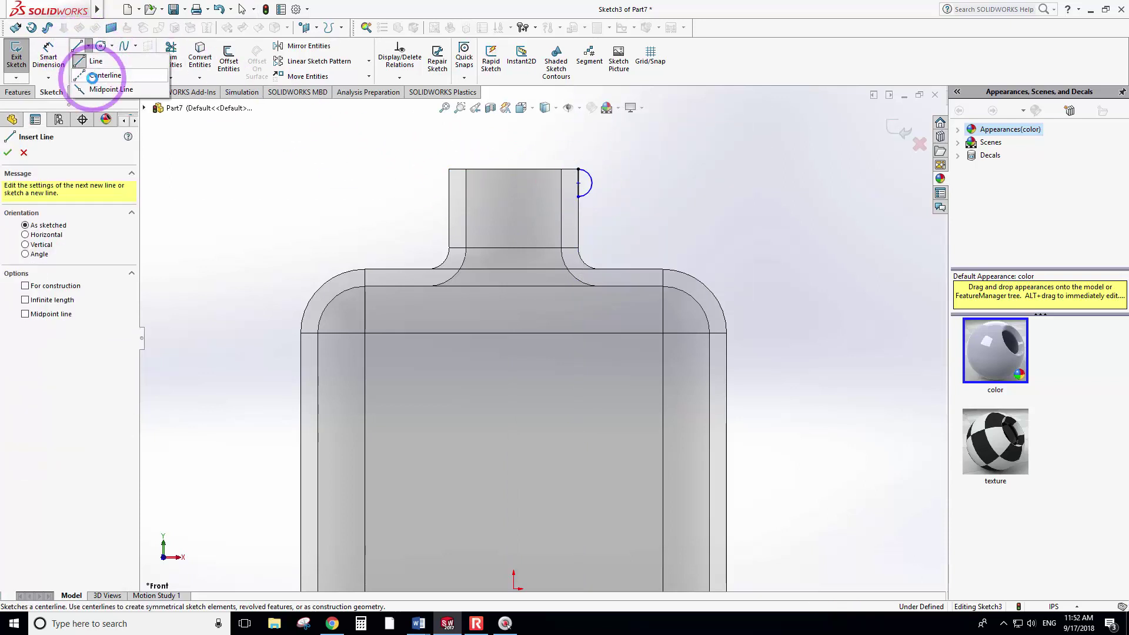
{"action": "left_click", "coordinate": [513, 269]}
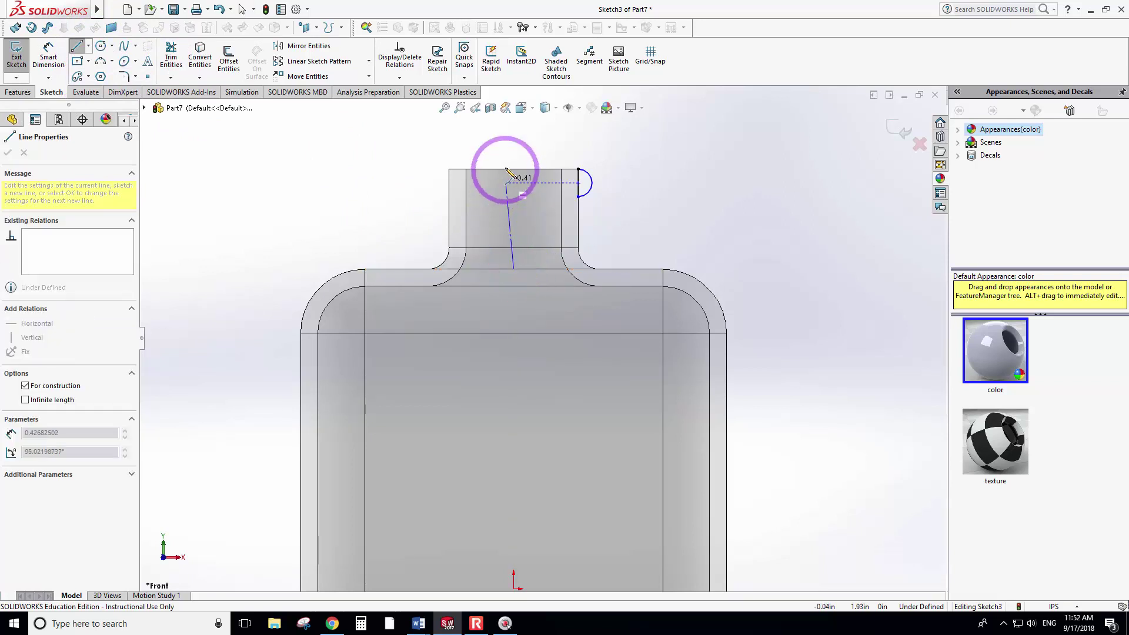
{"action": "left_click", "coordinate": [515, 127]}
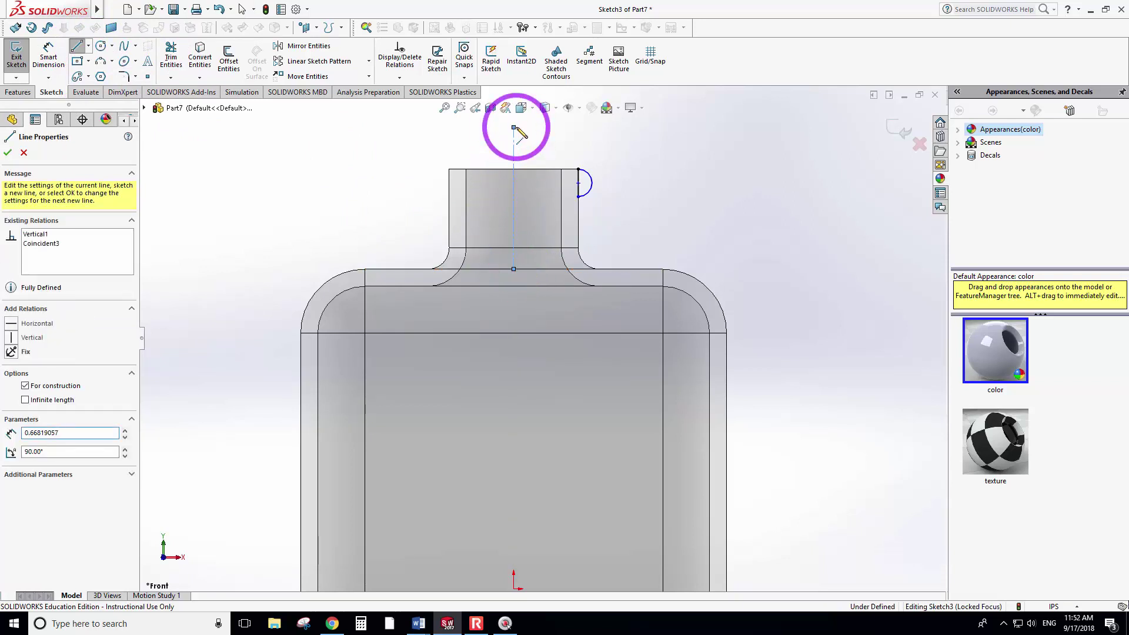
{"action": "right_click", "coordinate": [533, 124]}
{"action": "left_click", "coordinate": [544, 125]}
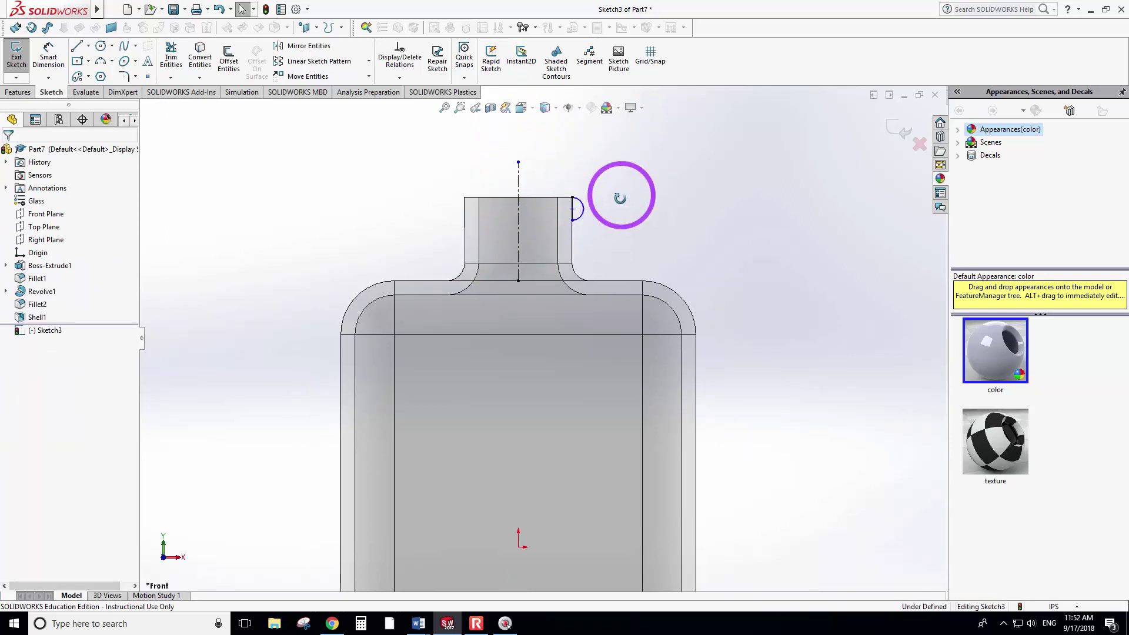
Revolve the semicircular profile 360° about the vertical centerline, merged with the bottle, to form a rounded lip around the neck opening.
{"action": "middle_click_drag", "start_coordinate": [620, 198], "coordinate": [597, 269]}
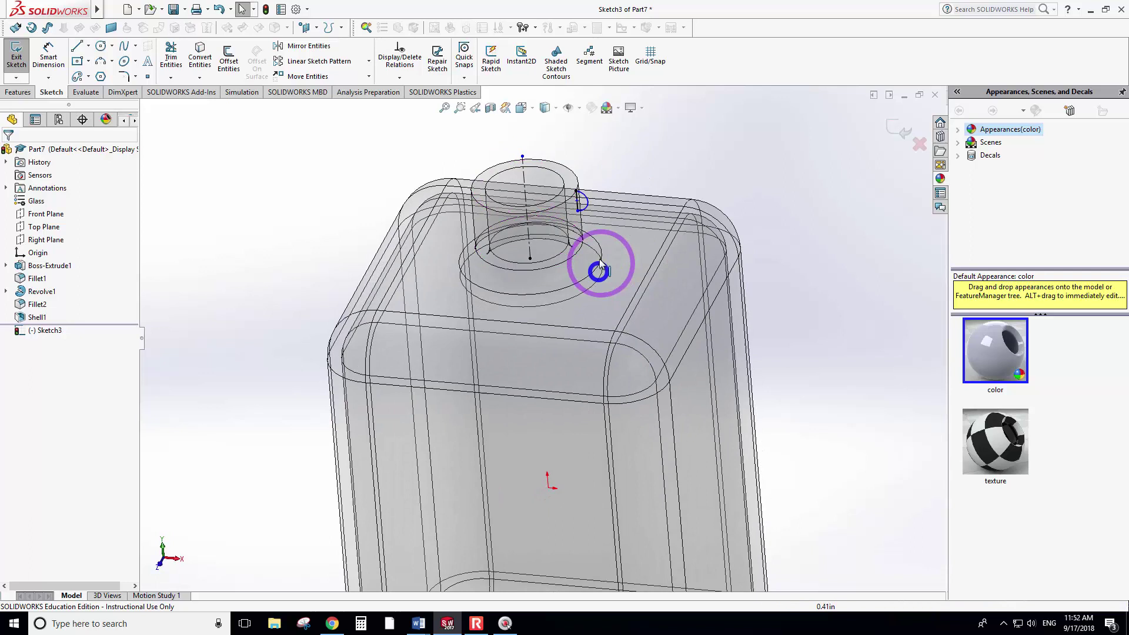
{"action": "left_click", "coordinate": [18, 93]}
{"action": "left_click", "coordinate": [59, 56]}
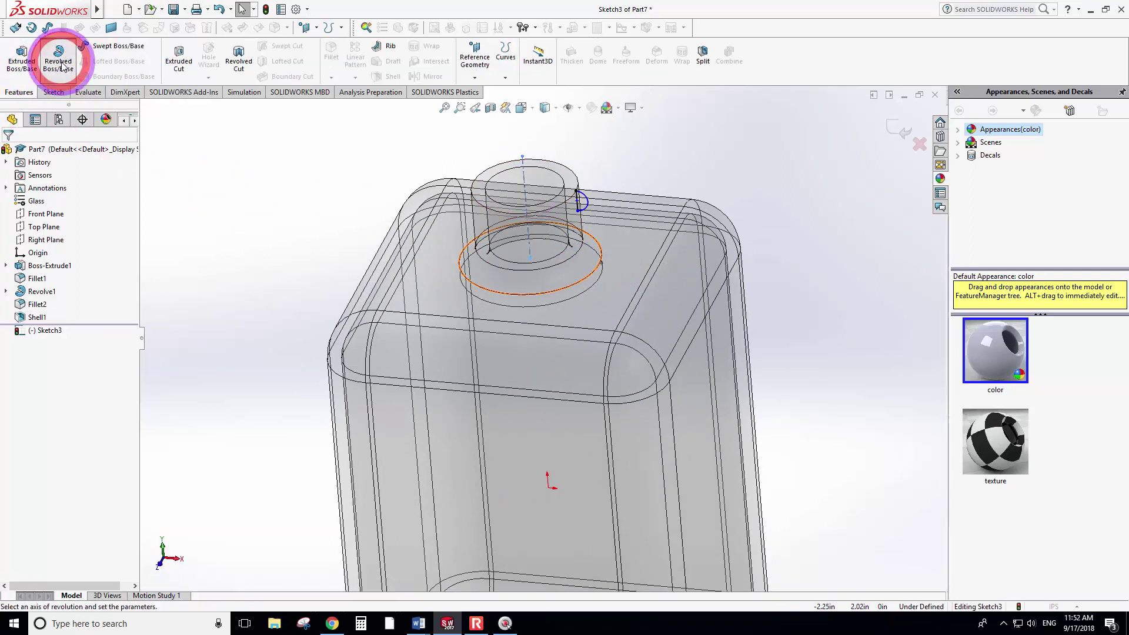
{"action": "left_click", "coordinate": [250, 170]}
{"action": "left_click", "coordinate": [471, 188]}
{"action": "left_click", "coordinate": [529, 202]}
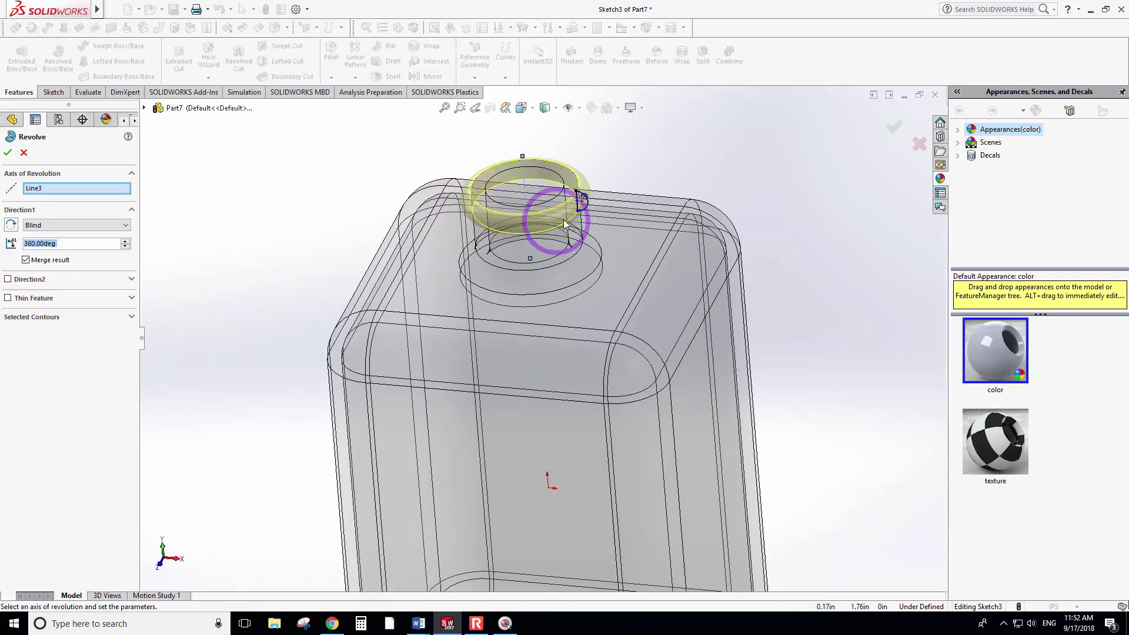
{"action": "left_click", "coordinate": [511, 151]}
{"action": "left_click", "coordinate": [551, 229]}
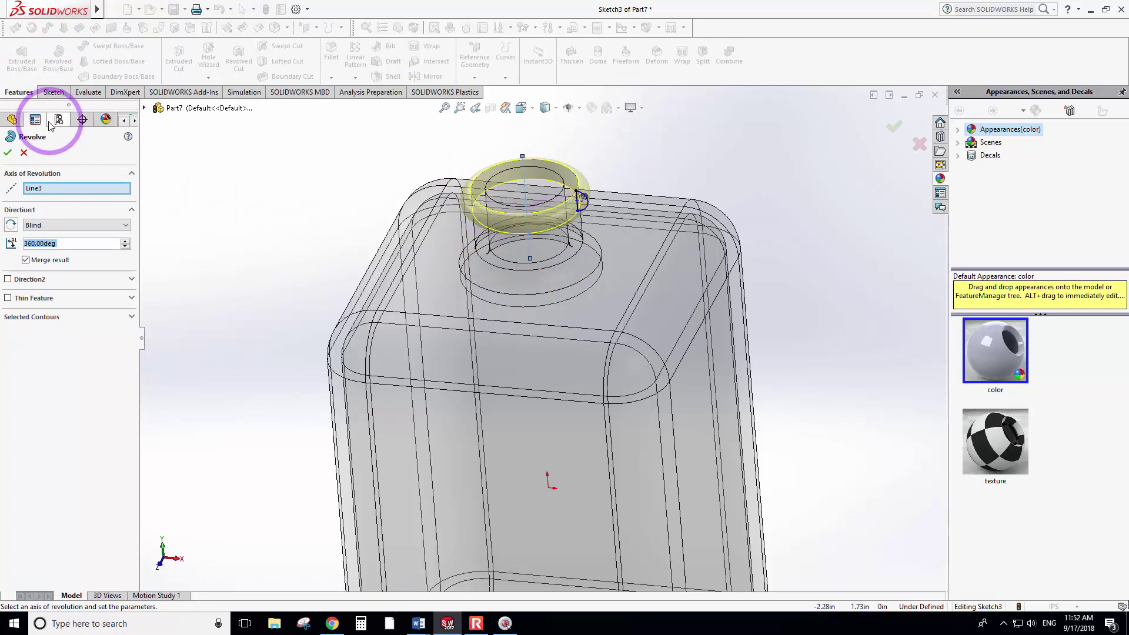
{"action": "left_click", "coordinate": [7, 152]}
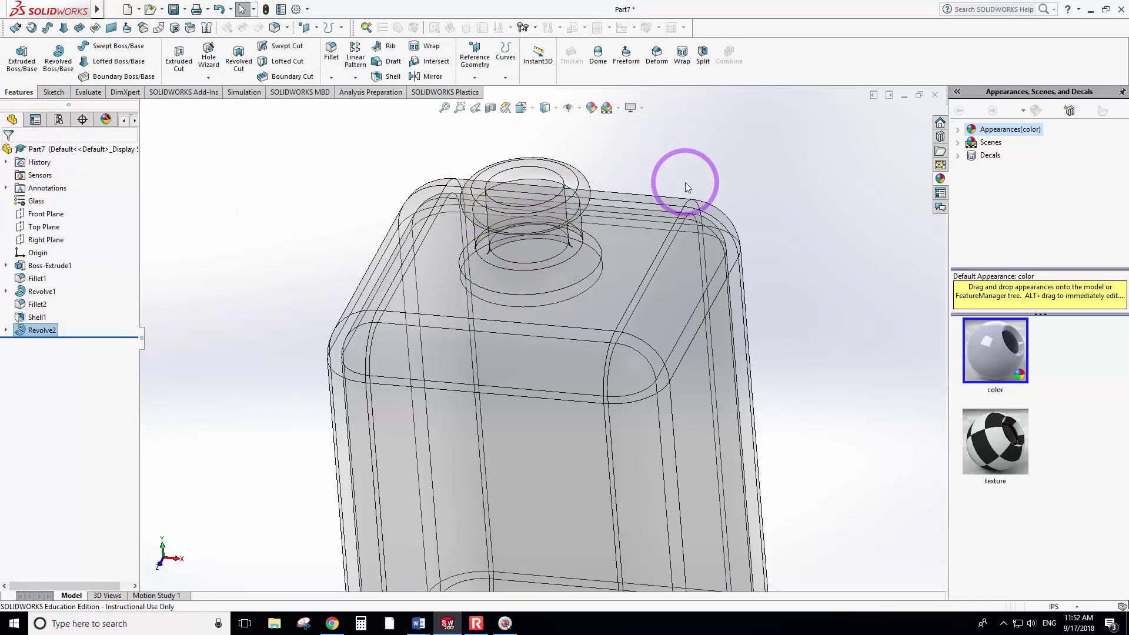
{"action": "middle_click_drag", "start_coordinate": [685, 182], "coordinate": [858, 322]}
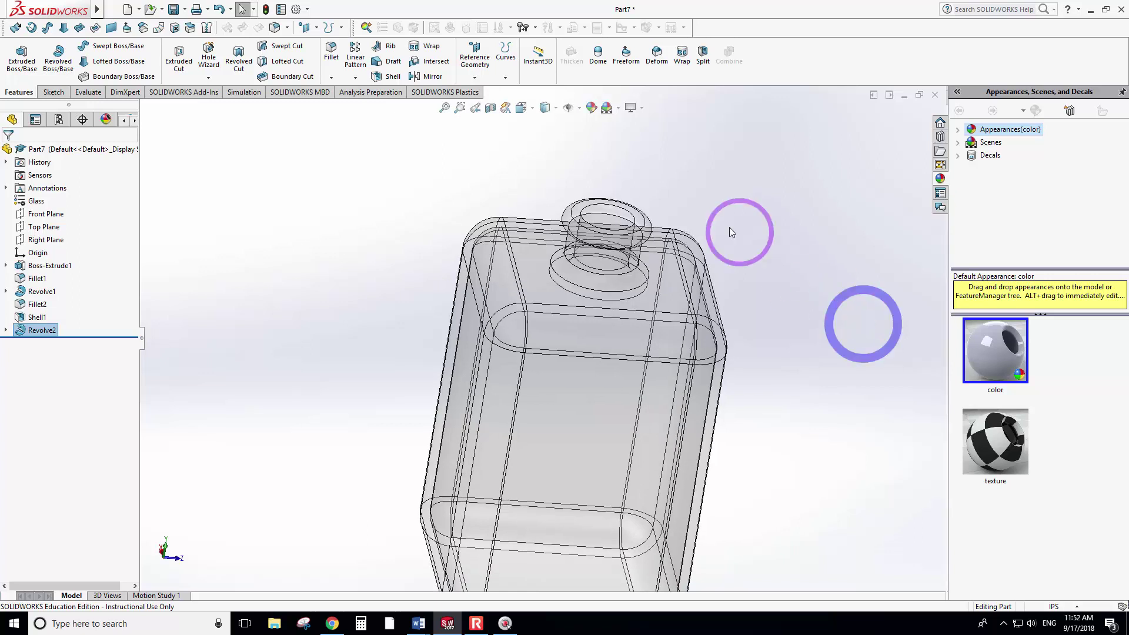
Fillet the inner circular edge of the neck opening with a symmetric 0.10 in radius.
{"action": "left_click", "coordinate": [629, 217]}
{"action": "middle_click_drag", "start_coordinate": [757, 241], "coordinate": [714, 205]}
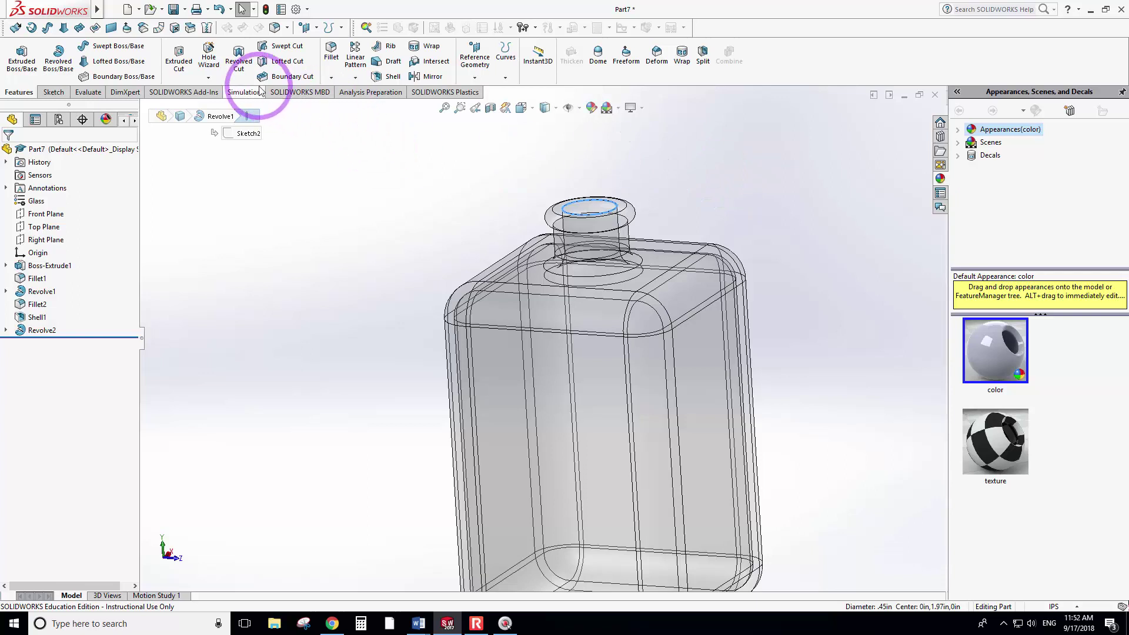
{"action": "left_click", "coordinate": [330, 62]}
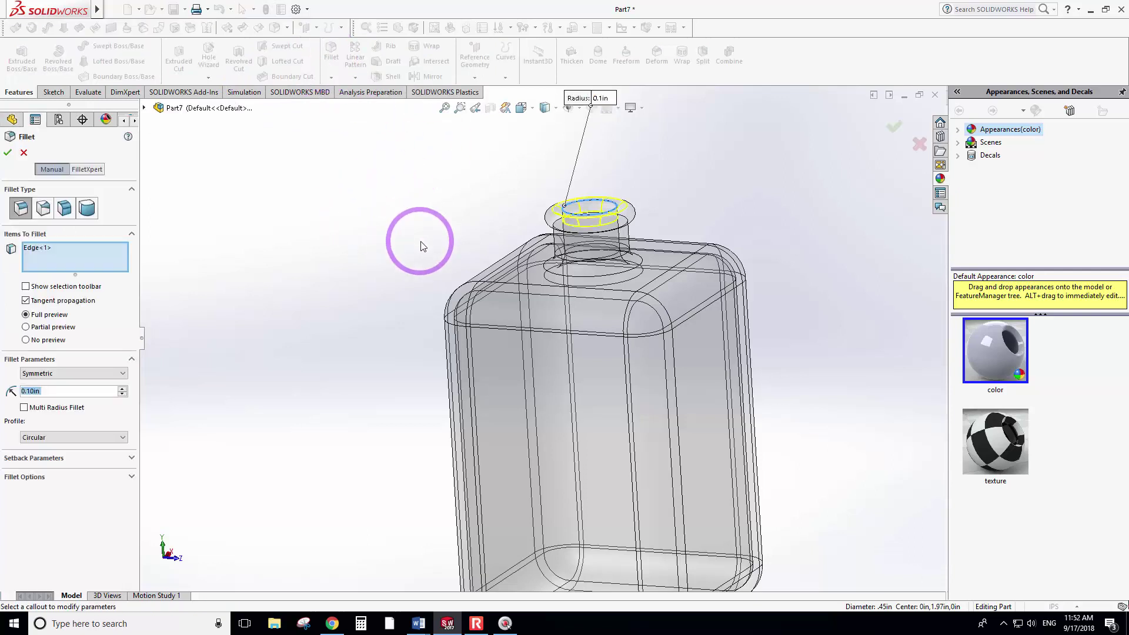
{"action": "mouse_move", "coordinate": [421, 246]}
{"action": "middle_mouse_down"}
{"action": "mouse_move", "coordinate": [453, 259]}
{"action": "mouse_move", "coordinate": [479, 297]}
{"action": "mouse_move", "coordinate": [494, 244]}
{"action": "mouse_move", "coordinate": [466, 209]}
{"action": "middle_mouse_up"}
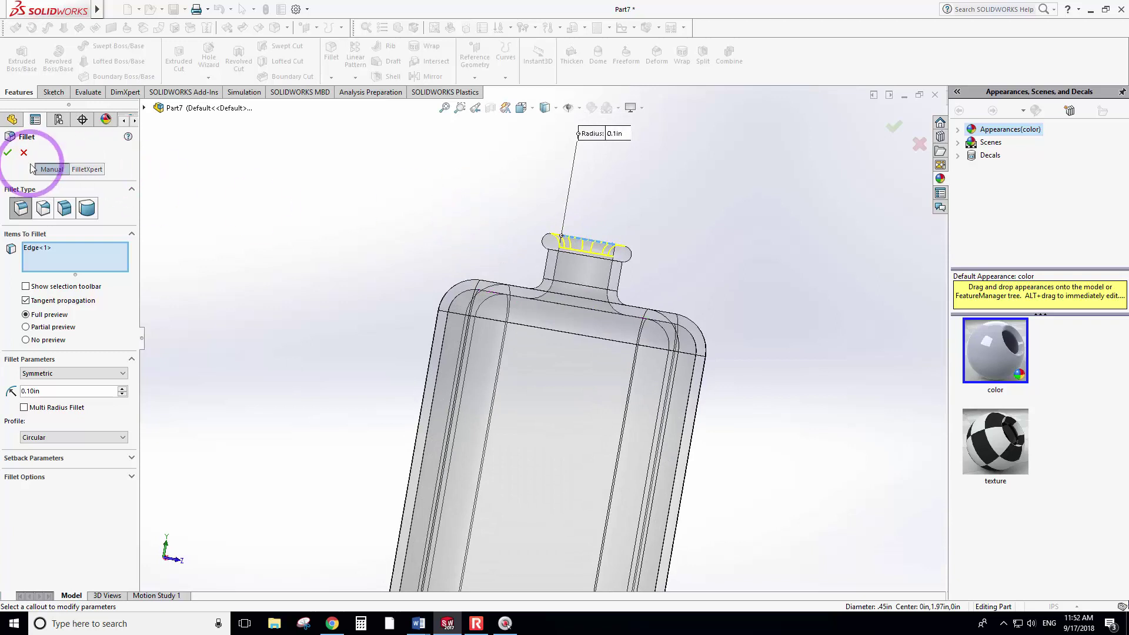
{"action": "left_click", "coordinate": [8, 155]}
Display the bottle in the isometric view and examine its body and base from the sides.
{"action": "middle_click_drag", "start_coordinate": [718, 239], "coordinate": [700, 217]}
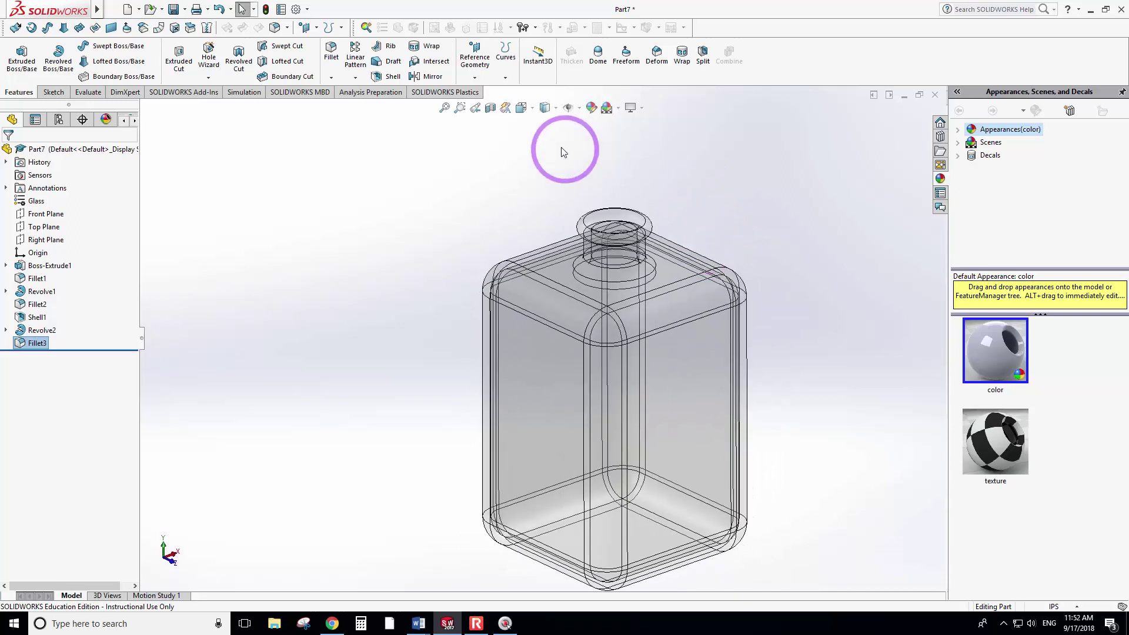
{"action": "left_click", "coordinate": [529, 110]}
{"action": "left_click", "coordinate": [579, 148]}
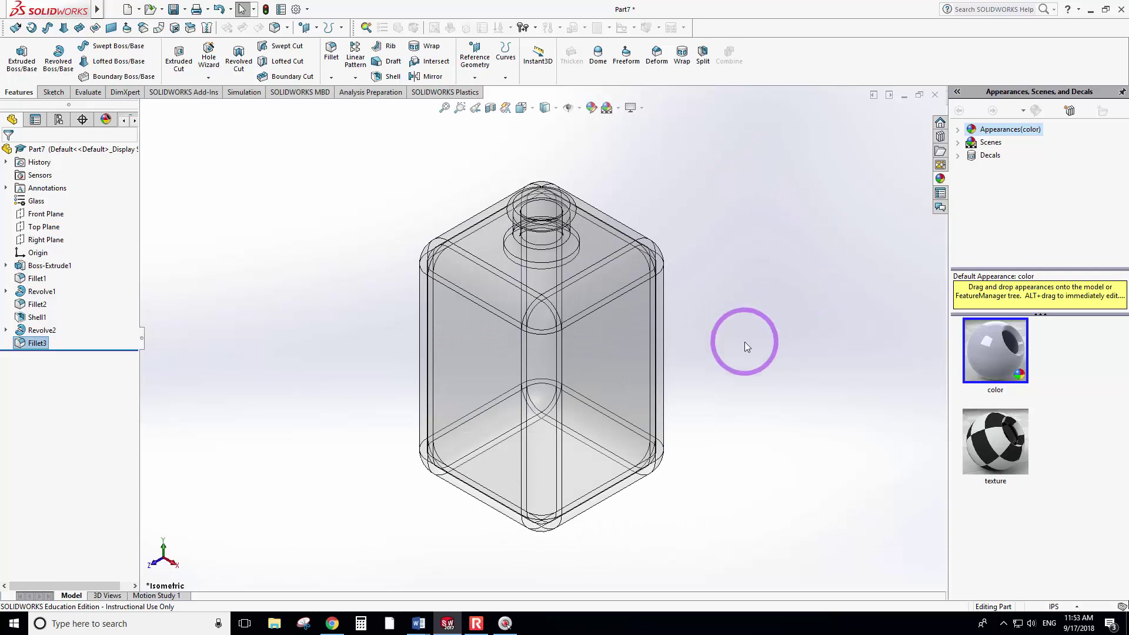
{"action": "middle_click_drag", "start_coordinate": [743, 347], "coordinate": [714, 253]}
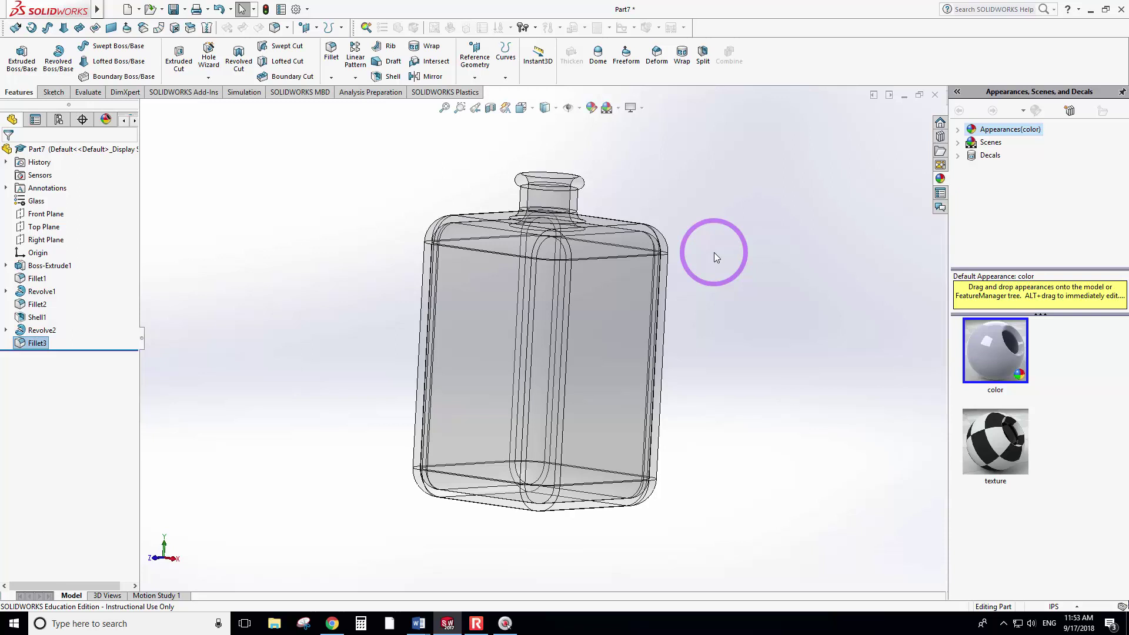
{"action": "middle_click_drag", "start_coordinate": [713, 253], "coordinate": [794, 301]}
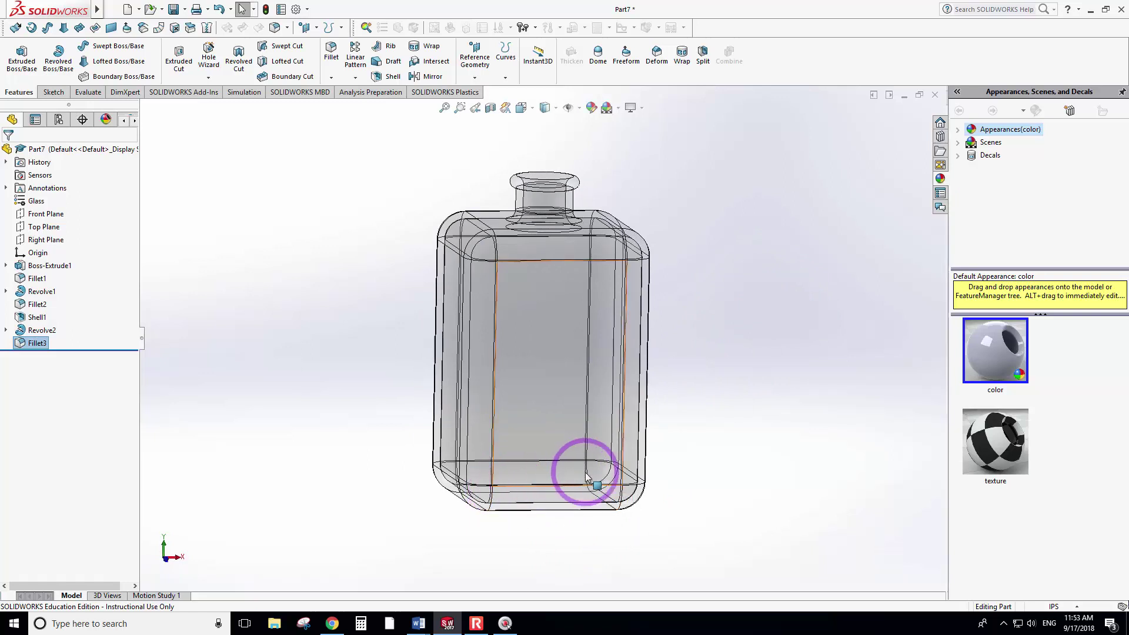
Add a 0.10 in high dome to the bottle's inside bottom face, bulging upward into the cavity.
{"action": "middle_click_drag", "start_coordinate": [768, 465], "coordinate": [739, 324]}
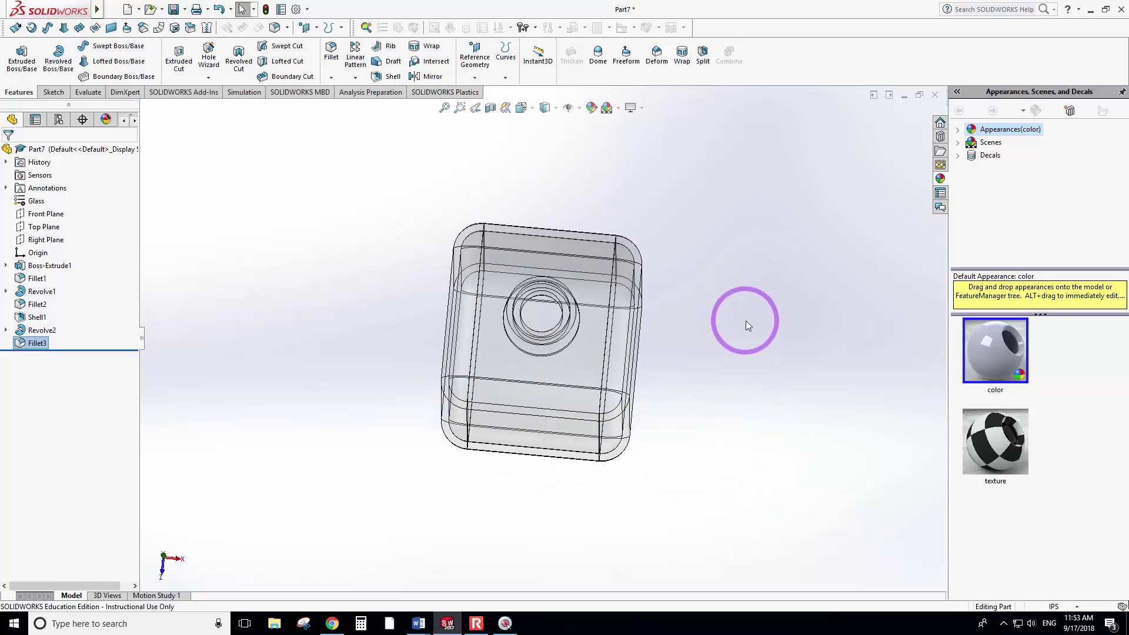
{"action": "left_click", "coordinate": [540, 319]}
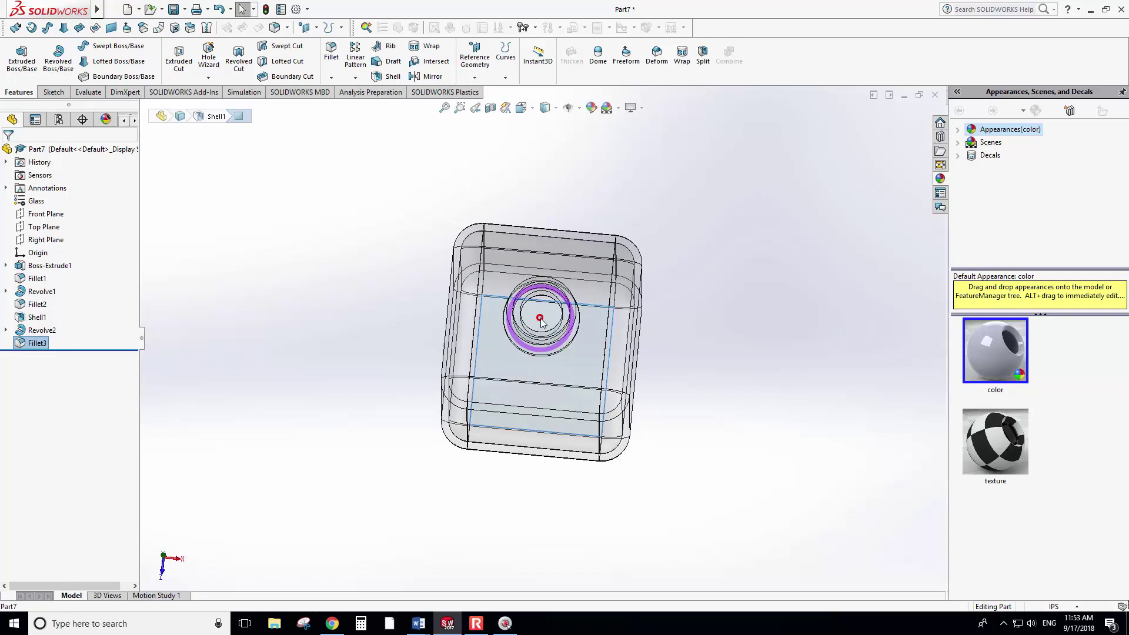
{"action": "middle_click_drag", "start_coordinate": [656, 388], "coordinate": [695, 215]}
{"action": "middle_click_drag", "start_coordinate": [696, 239], "coordinate": [694, 241]}
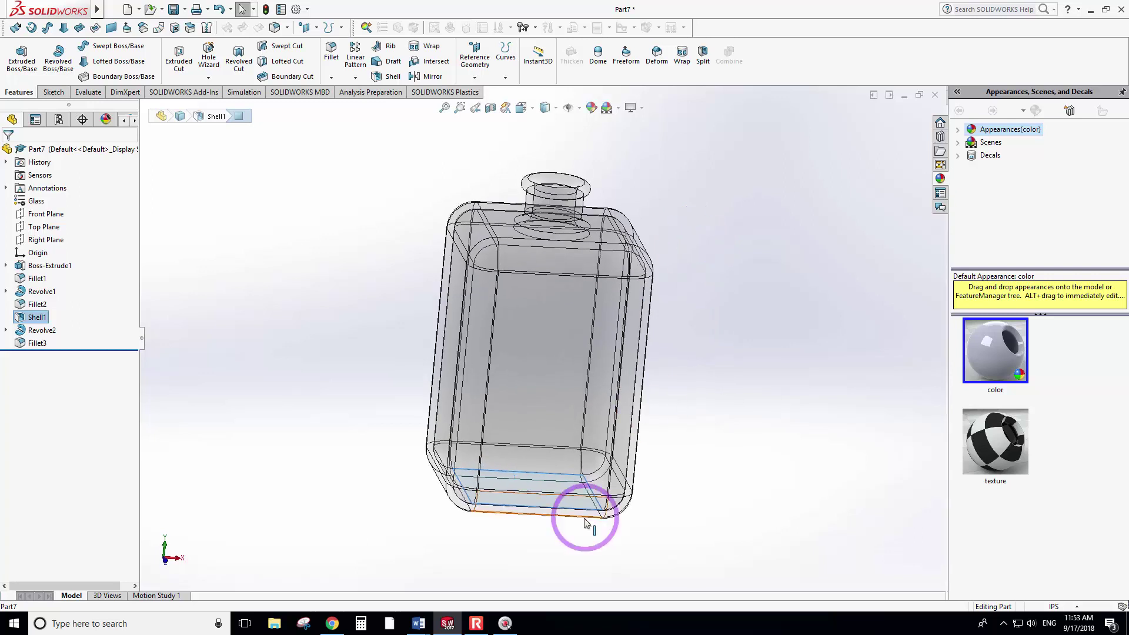
{"action": "middle_click_drag", "start_coordinate": [667, 492], "coordinate": [706, 418]}
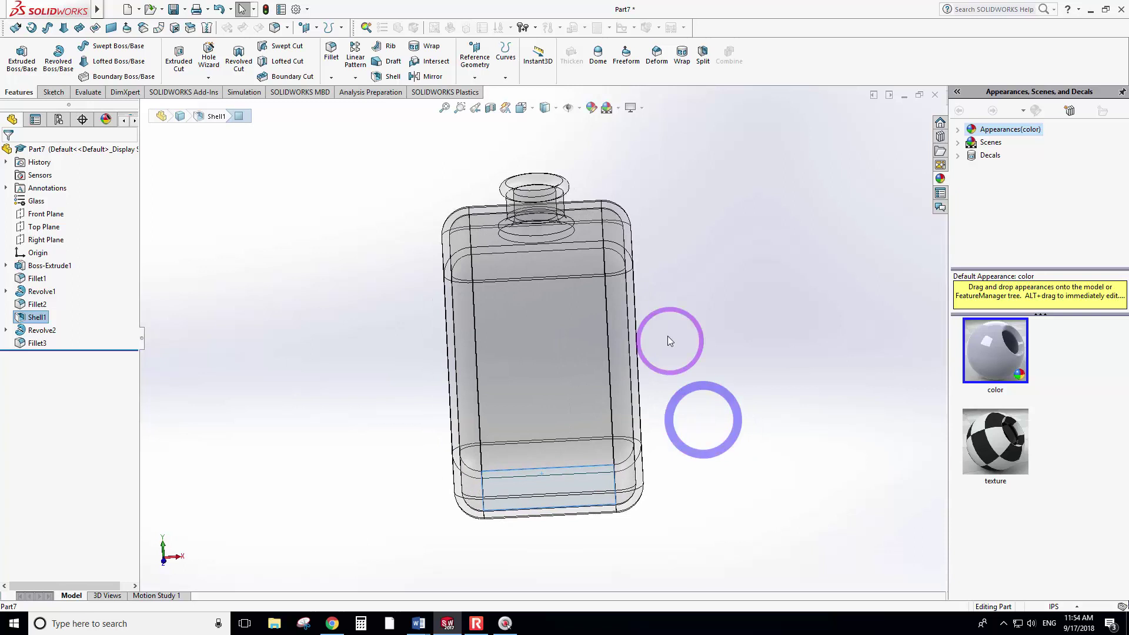
{"action": "left_click", "coordinate": [598, 63]}
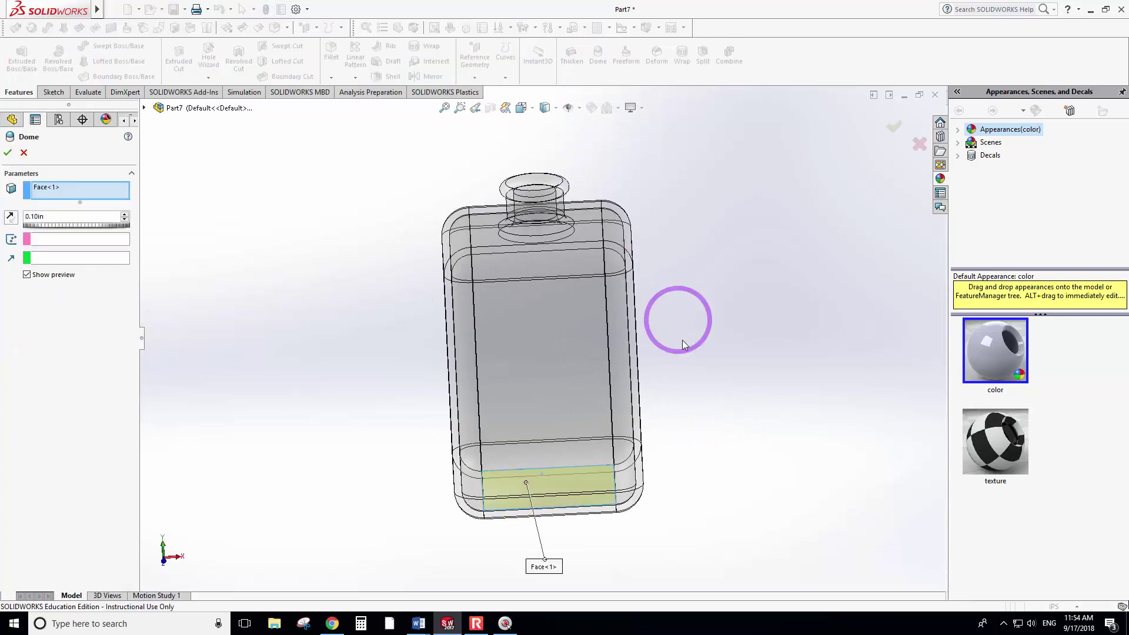
{"action": "middle_click_drag", "start_coordinate": [737, 487], "coordinate": [745, 444]}
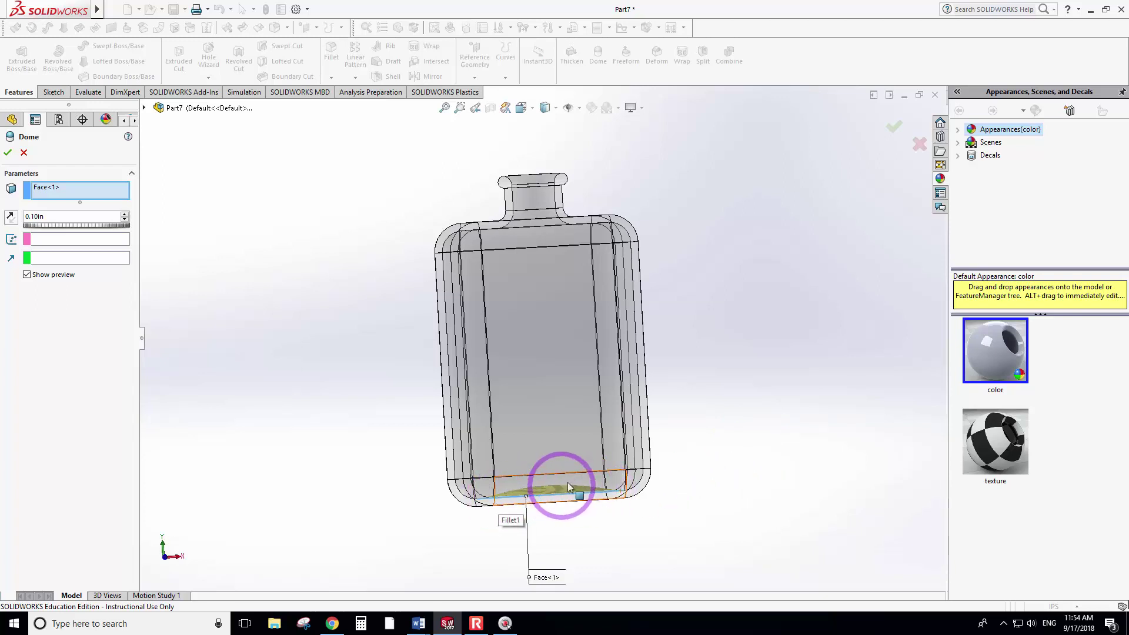
{"action": "middle_click_drag", "start_coordinate": [567, 480], "coordinate": [726, 461]}
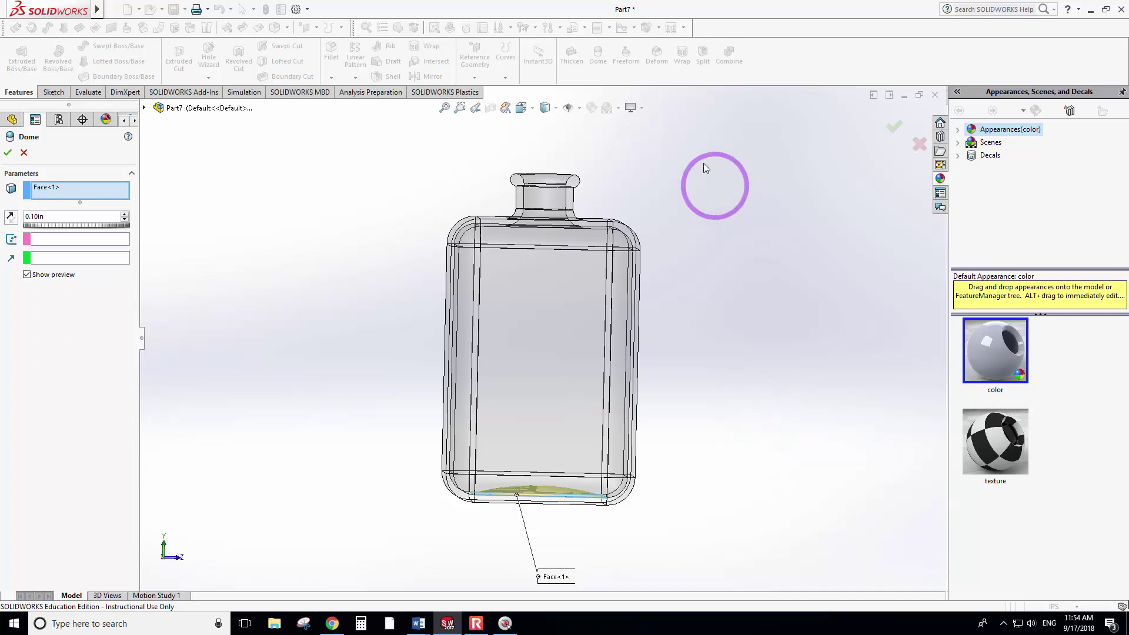
{"action": "middle_click_drag", "start_coordinate": [738, 253], "coordinate": [739, 305]}
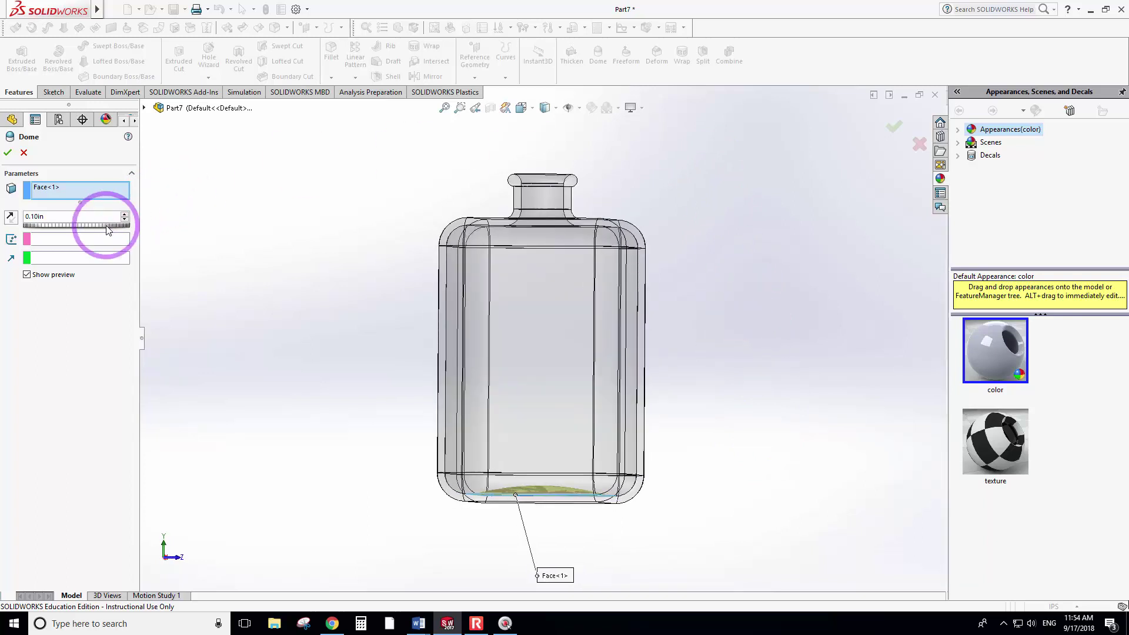
{"action": "mouse_move", "coordinate": [89, 228]}
{"action": "left_mouse_down"}
{"action": "mouse_move", "coordinate": [103, 228]}
{"action": "mouse_move", "coordinate": [82, 228]}
{"action": "left_mouse_up"}
{"action": "left_click", "coordinate": [166, 263]}
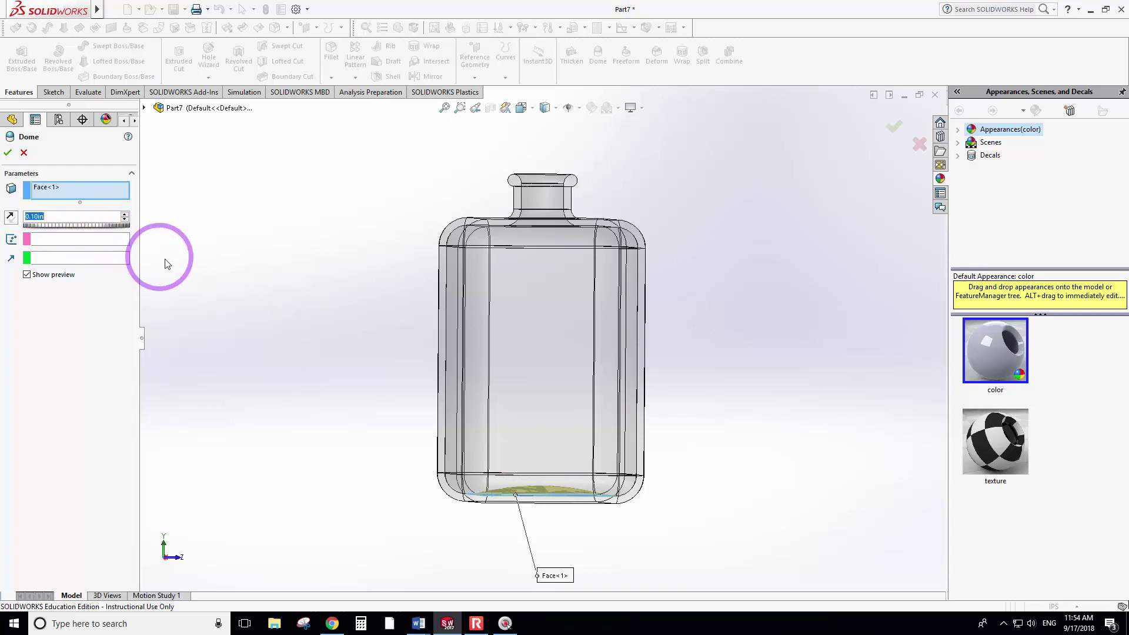
{"action": "middle_click_drag", "start_coordinate": [300, 341], "coordinate": [235, 286]}
{"action": "left_click", "coordinate": [23, 153]}
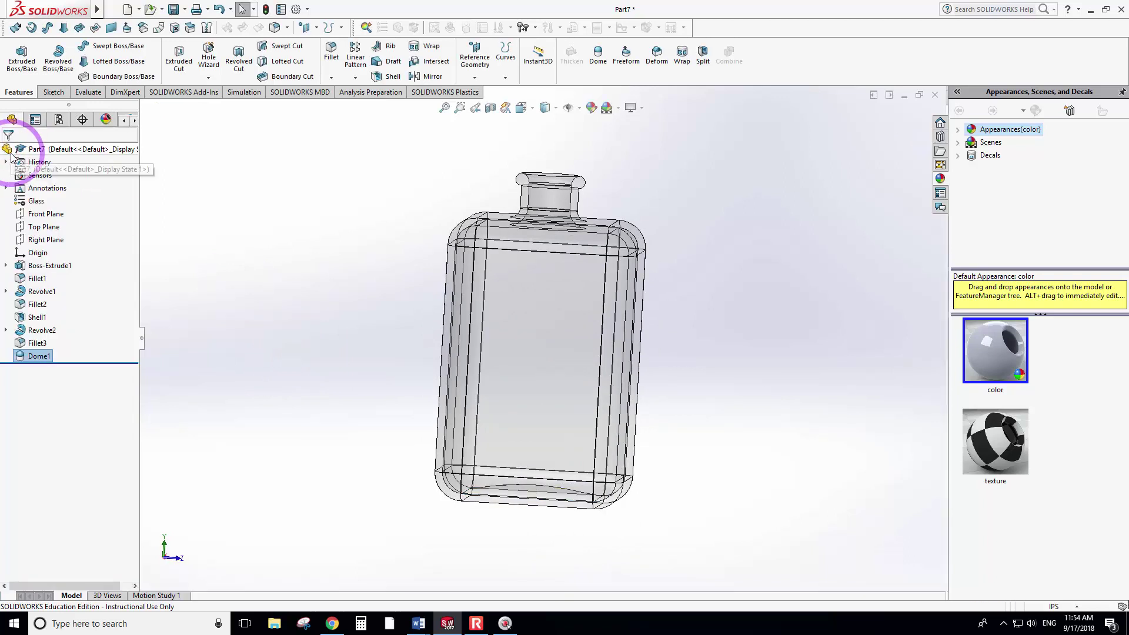
{"action": "middle_click_drag", "start_coordinate": [723, 326], "coordinate": [795, 338]}
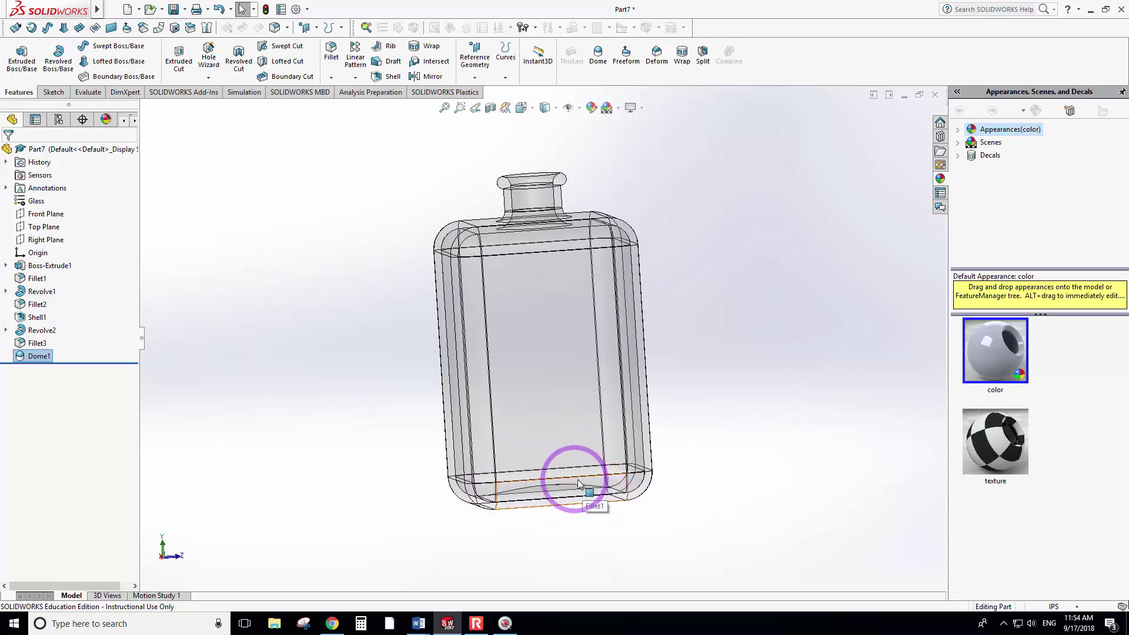
{"action": "middle_click_drag", "start_coordinate": [738, 313], "coordinate": [687, 366]}
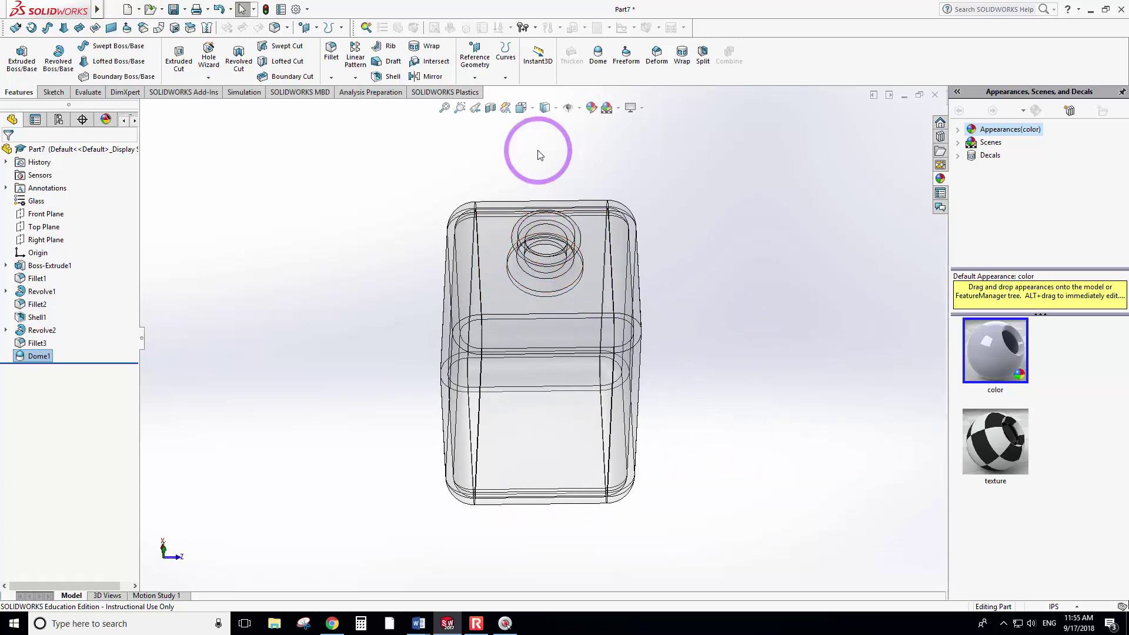